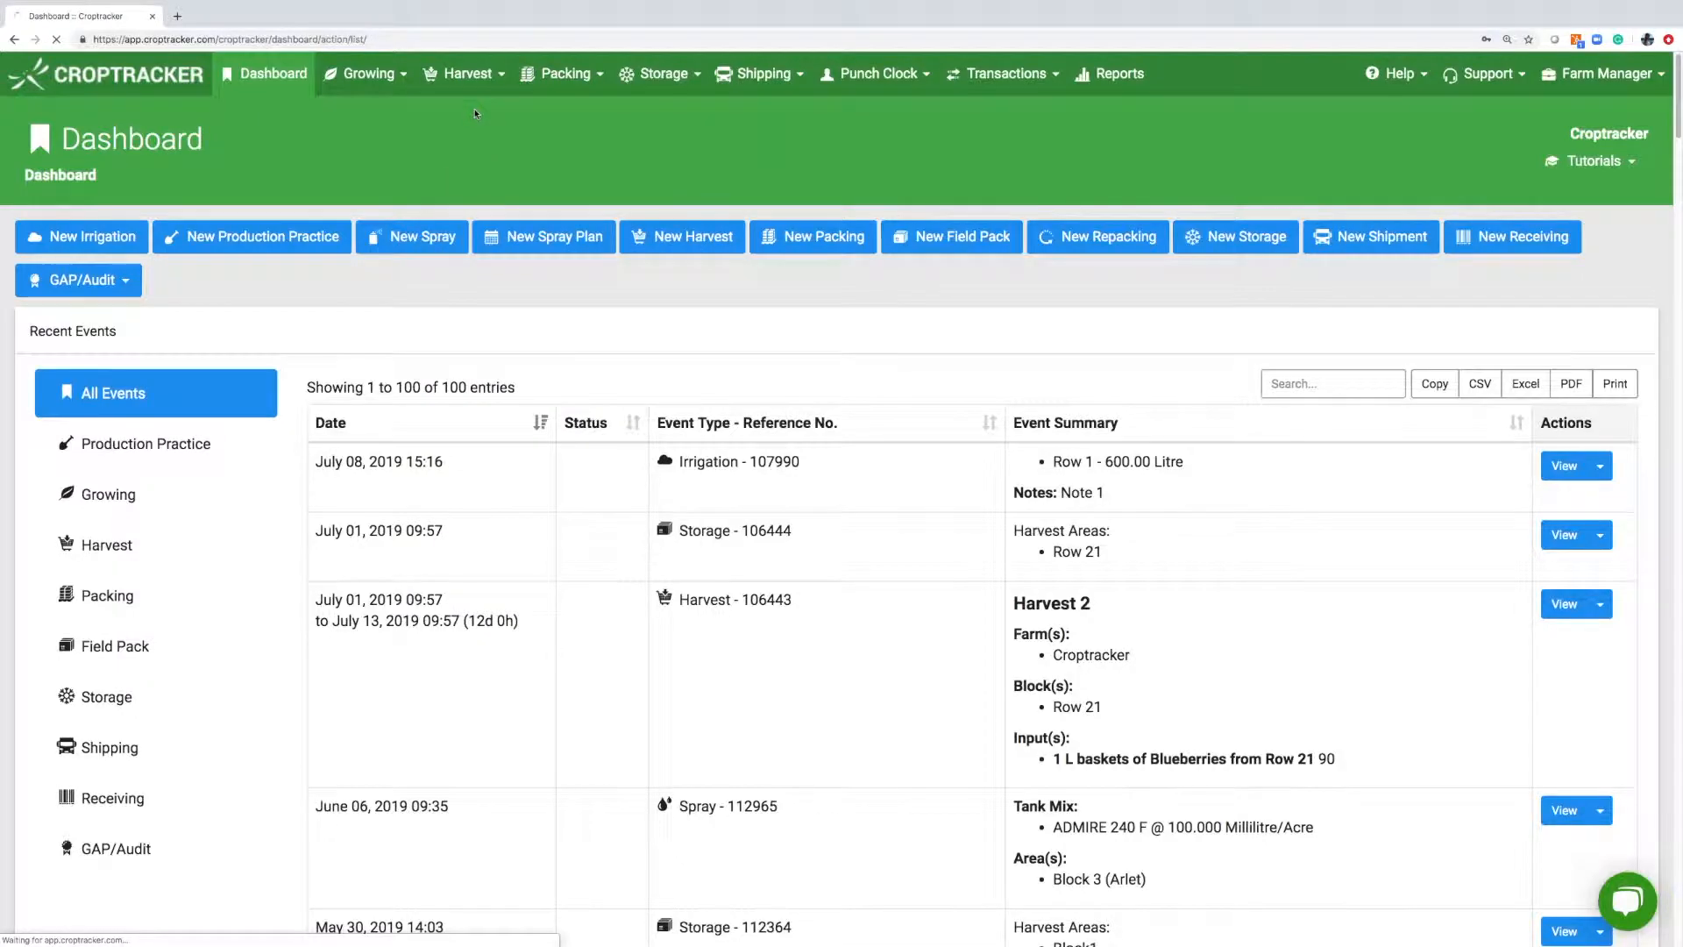
- Title the new harvest event "Harvest 1" and check the available event status and category options
text(Harvest 1)
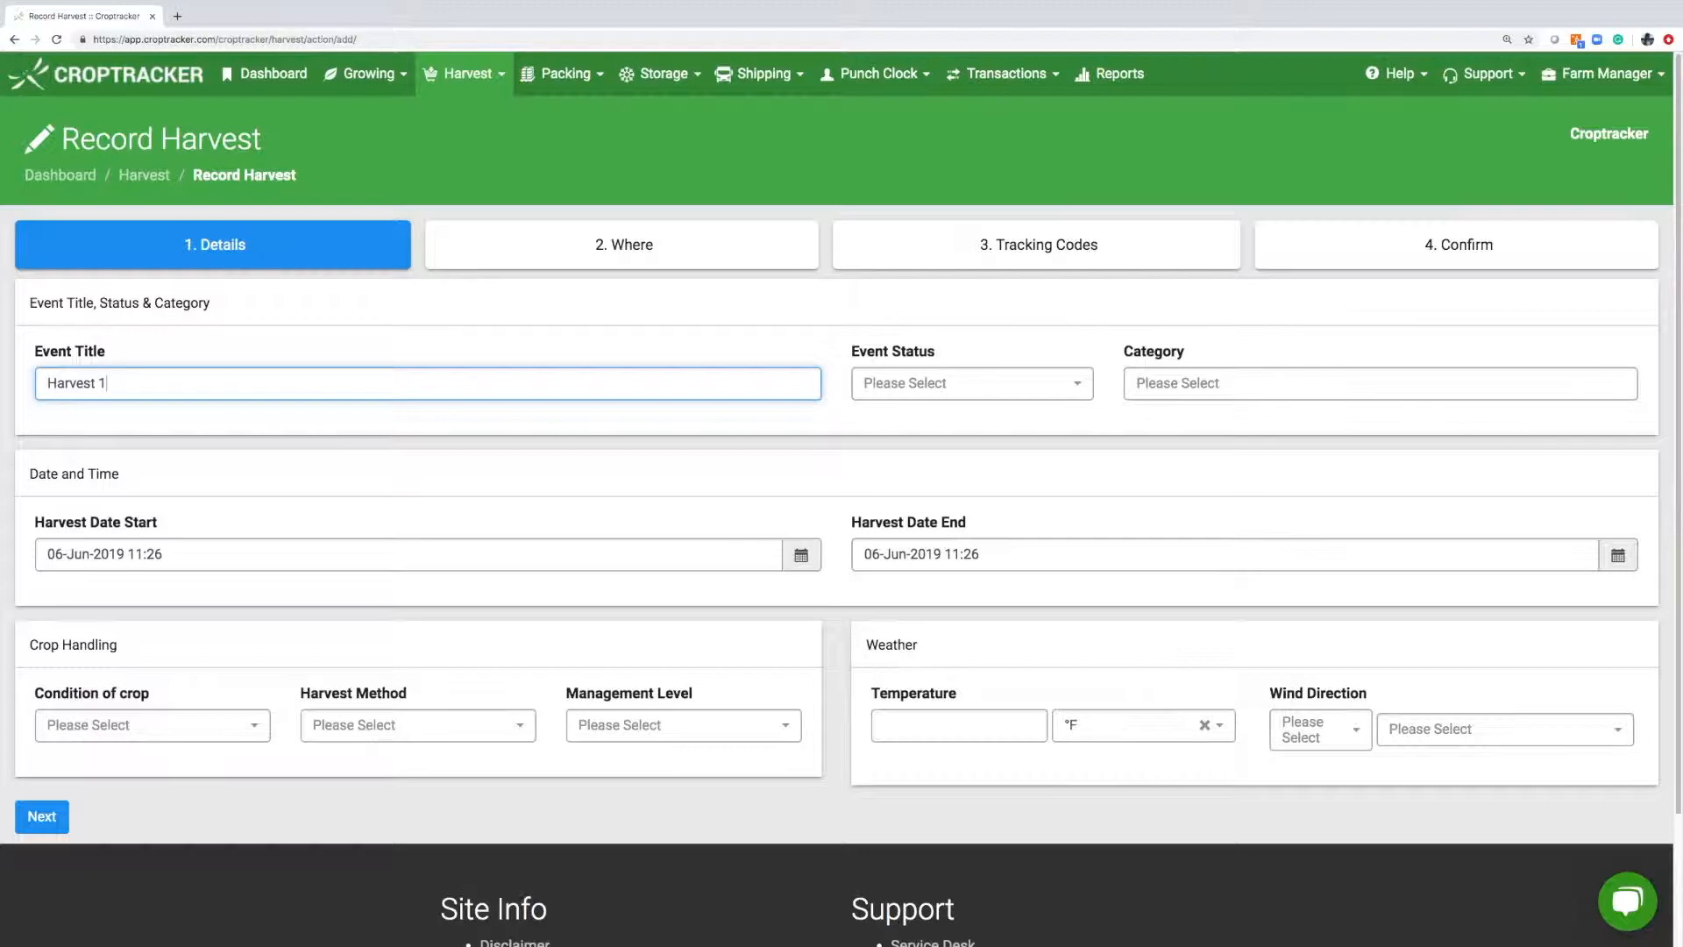
click(944, 381)
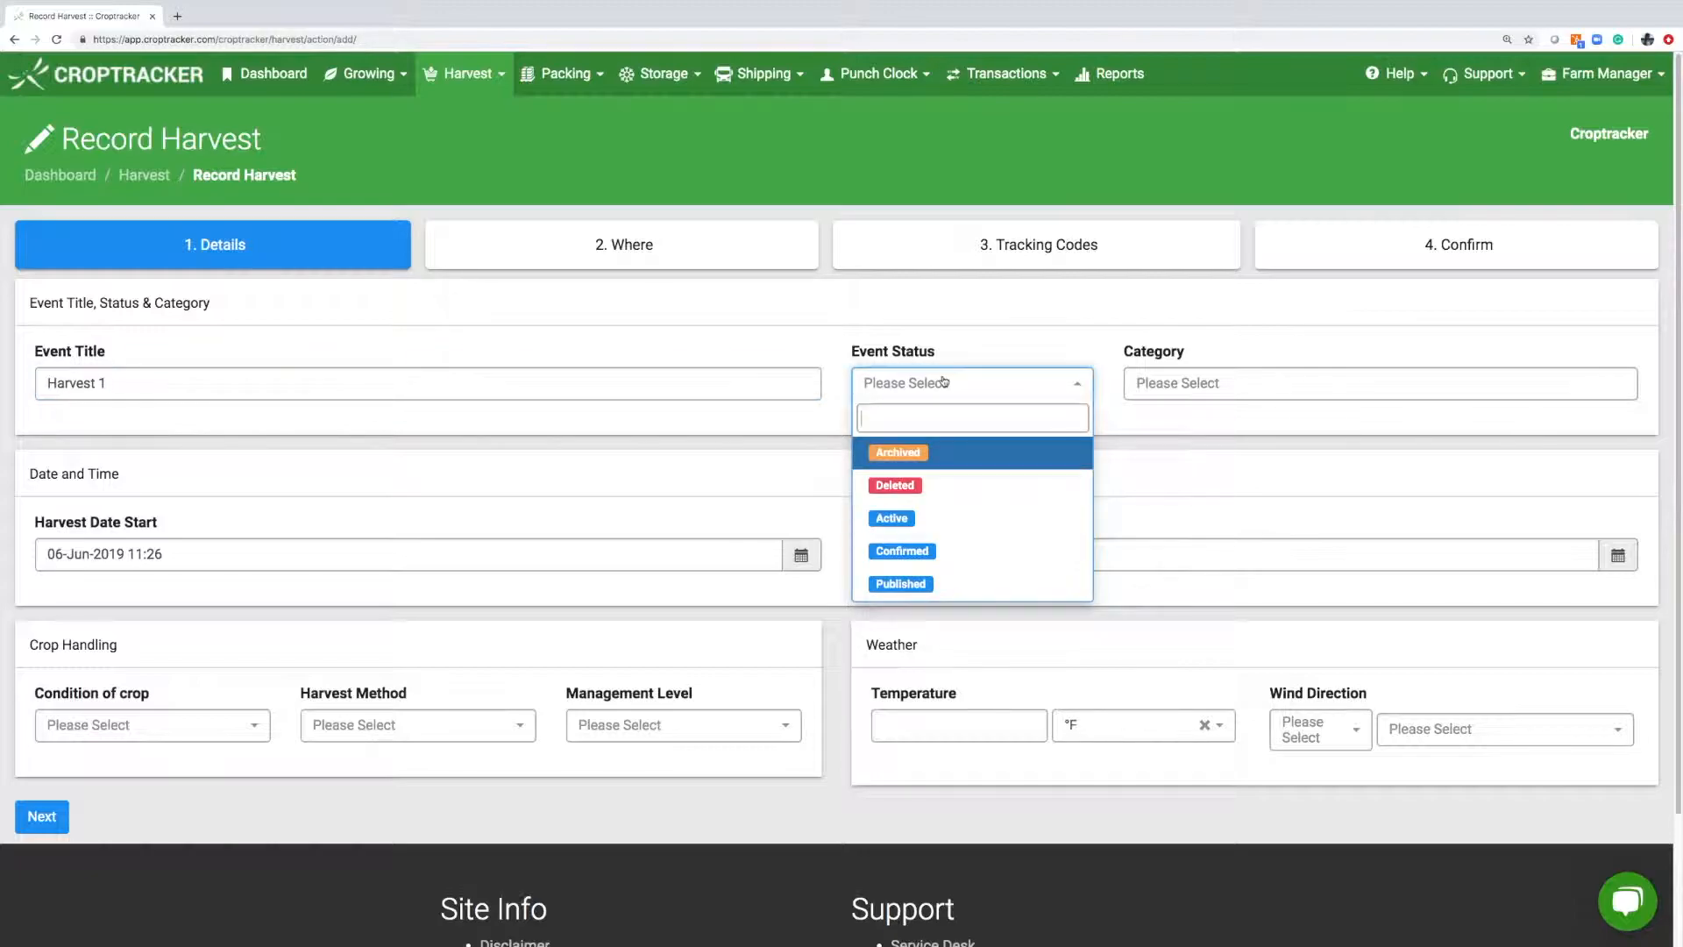
click(944, 382)
click(1213, 381)
click(406, 457)
scroll(809, 377, down, 1)
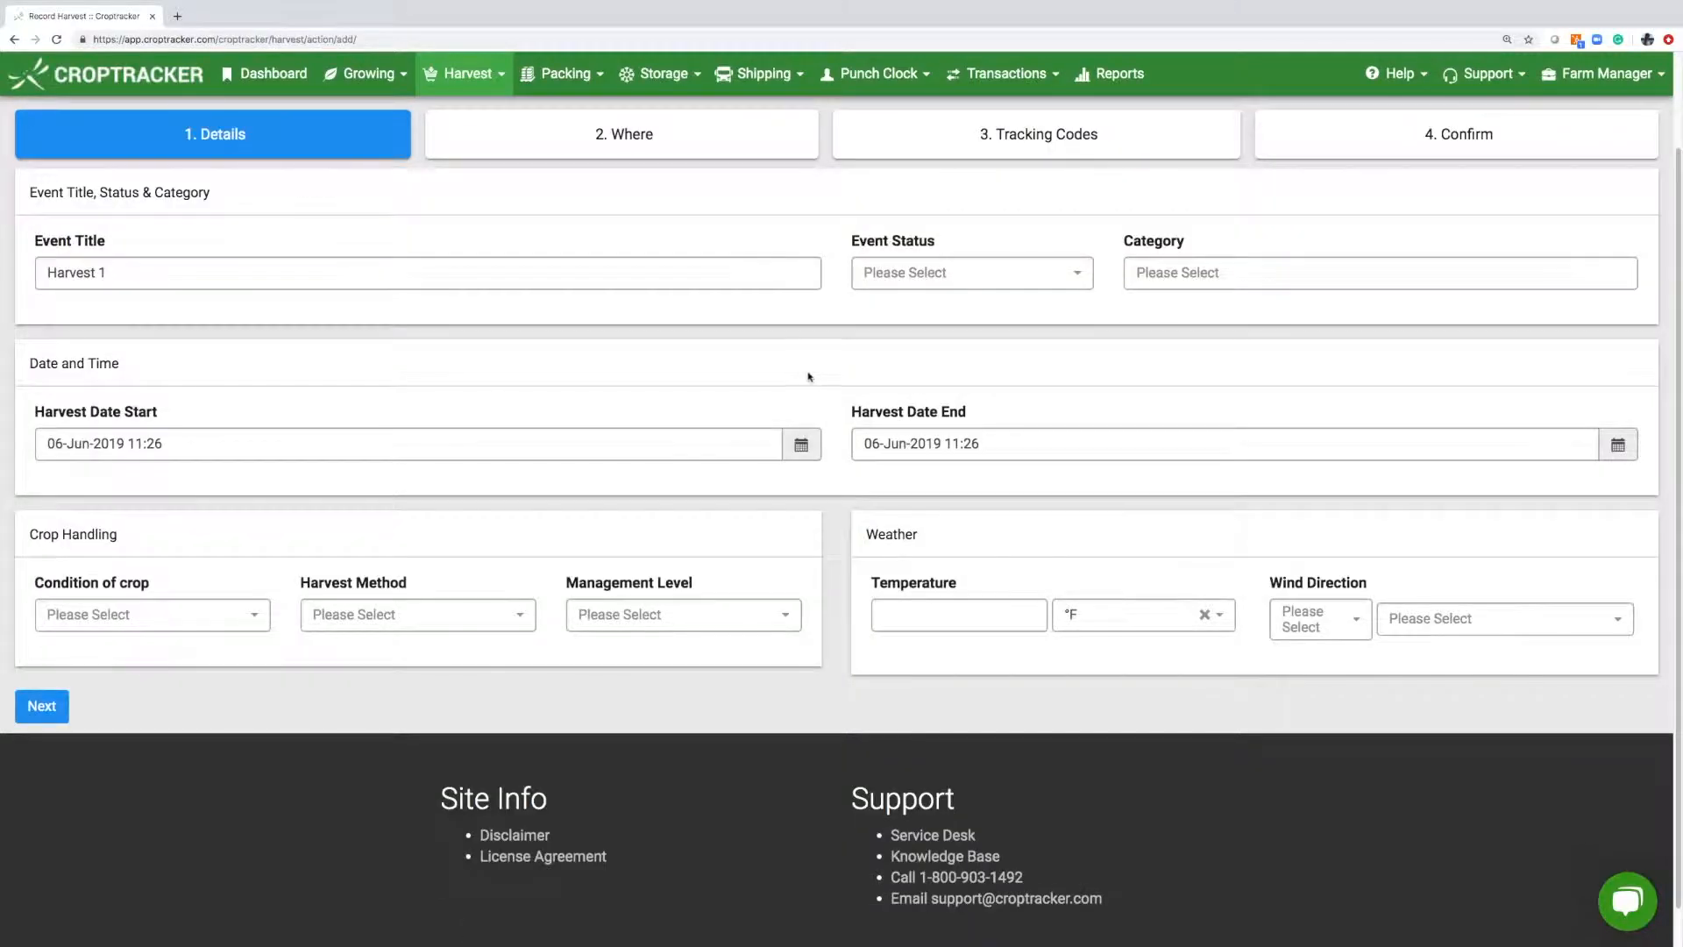
- Set the harvest start to 06-Jun-2019 00:00 and the harvest end to 31-Aug-2019 00:00
click(141, 444)
click(198, 570)
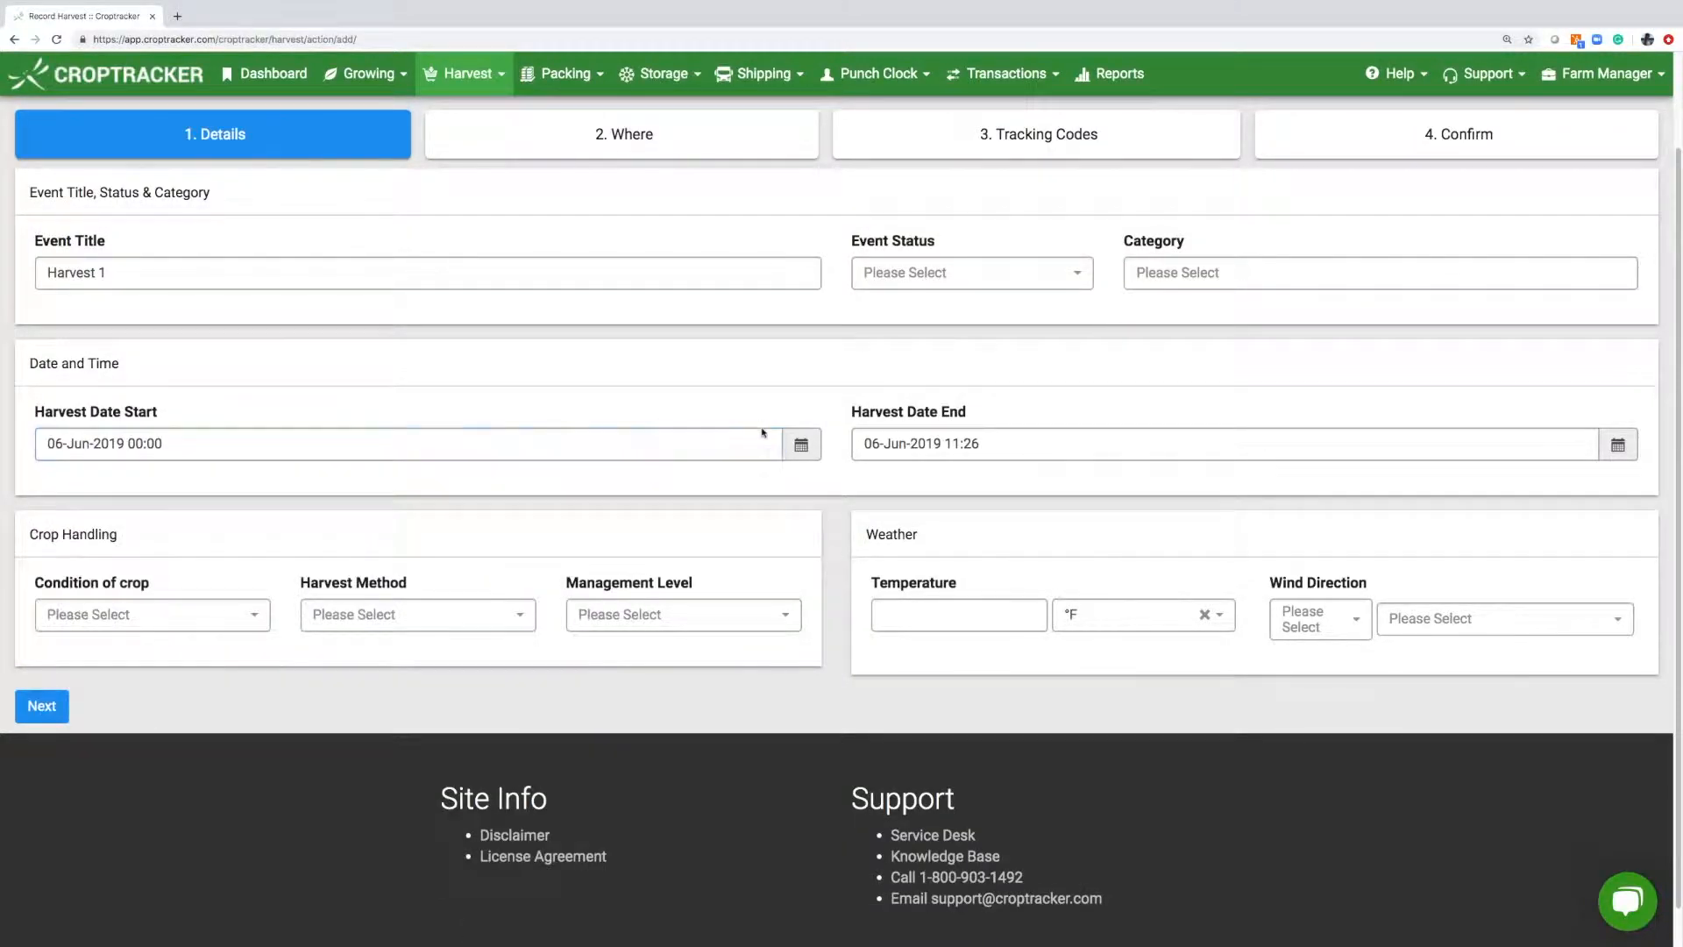
click(1261, 433)
click(1084, 481)
click(1083, 482)
click(1081, 654)
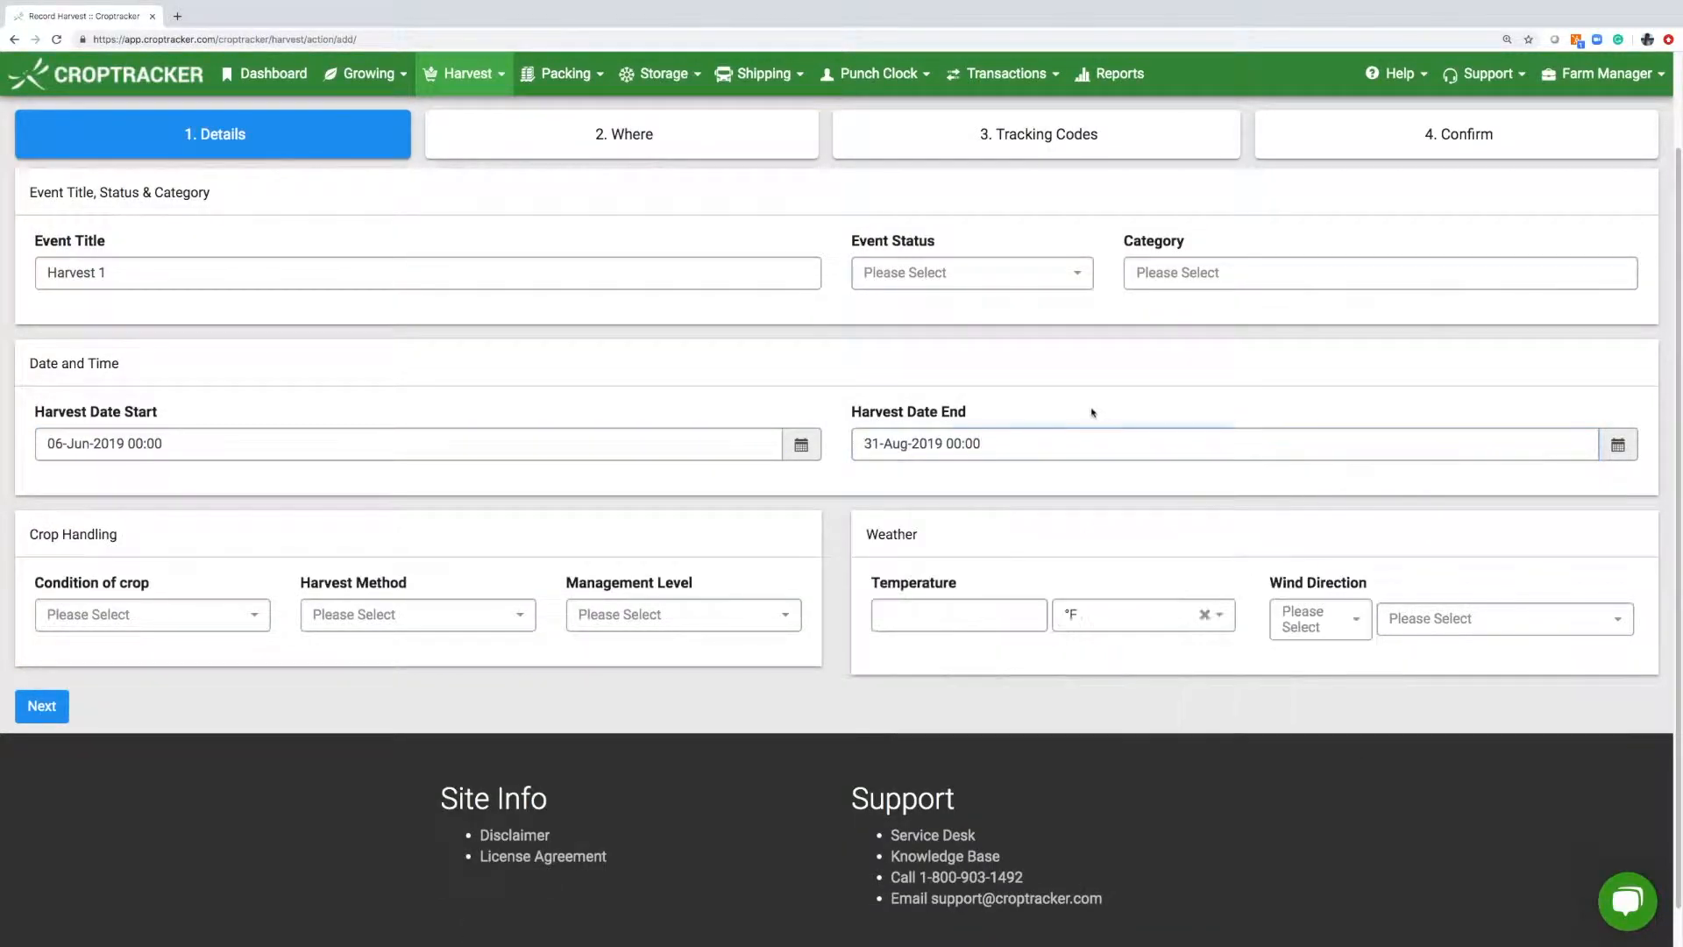
- Set the harvest method under crop handling to By Hand
scroll(218, 627, down, 1)
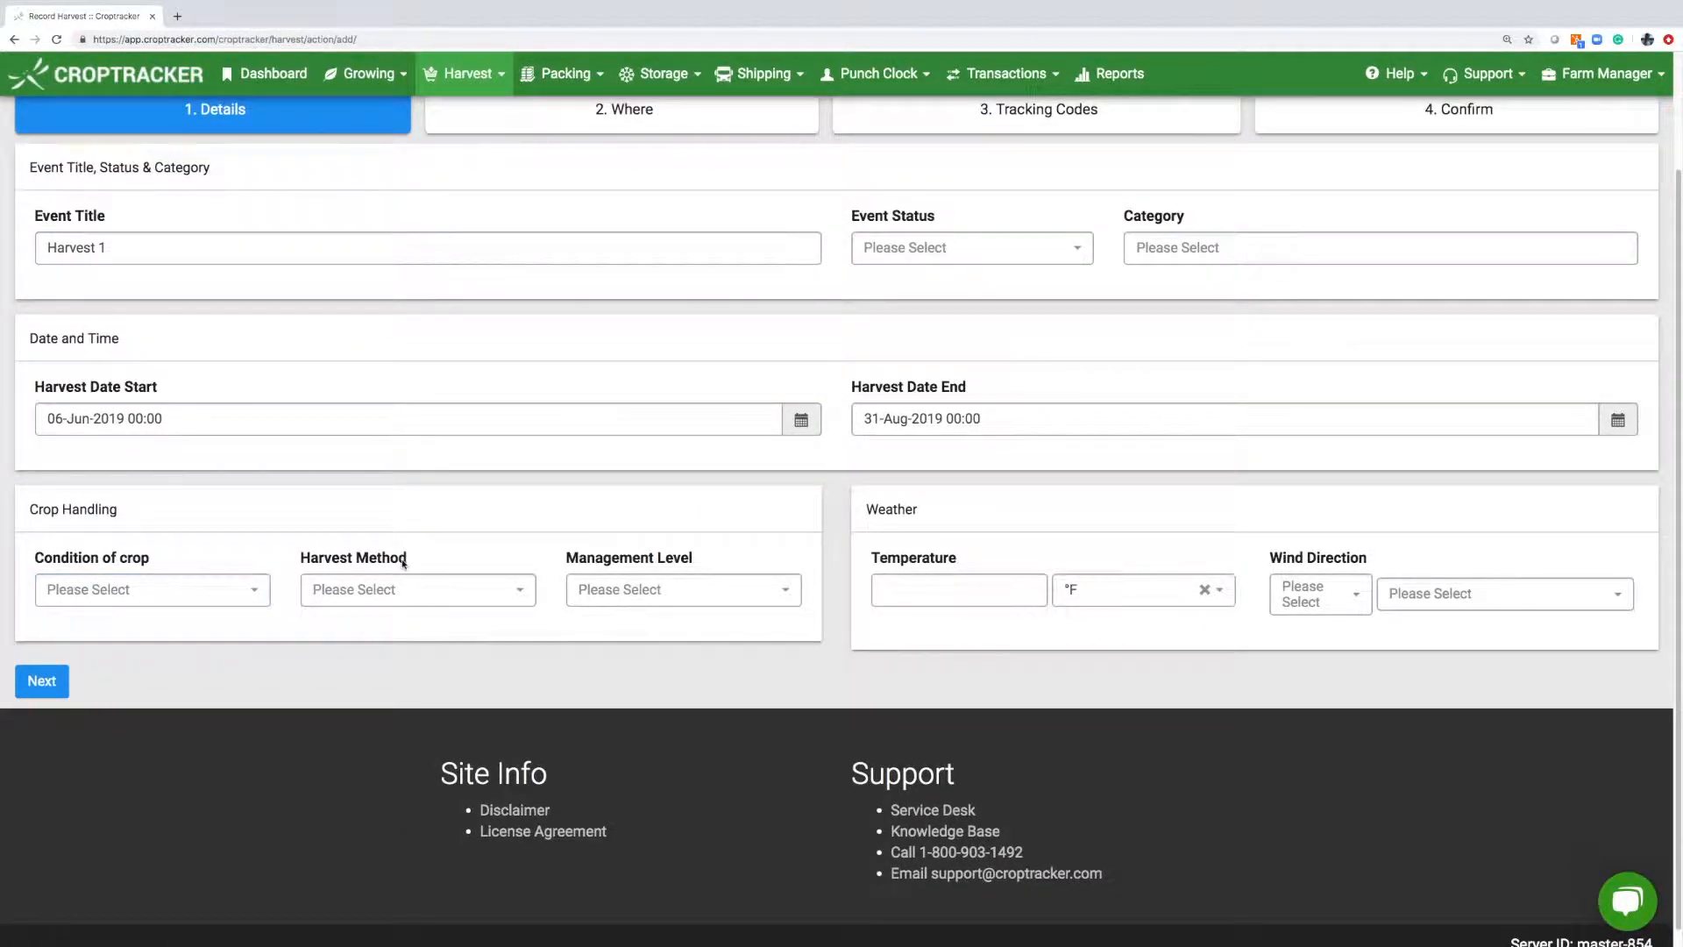
click(386, 582)
click(368, 692)
- Record the weather as 74 °F with NE wind at Light Air (2-3.2 km/hr), and proceed to the area selection
click(935, 706)
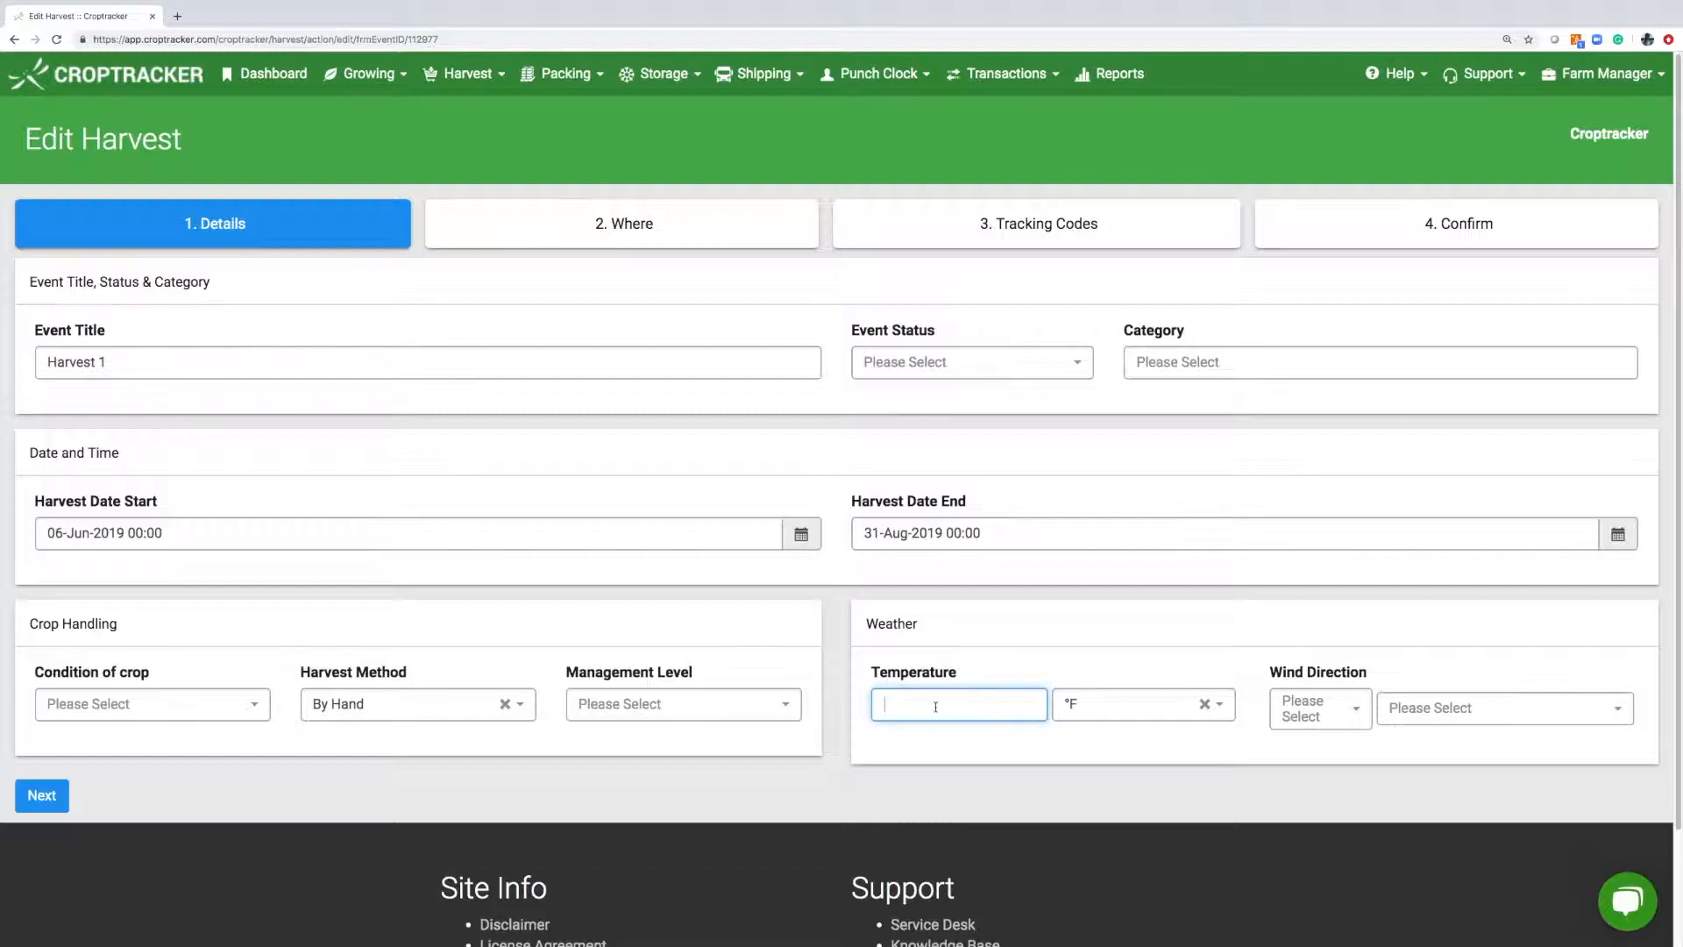
click(1314, 710)
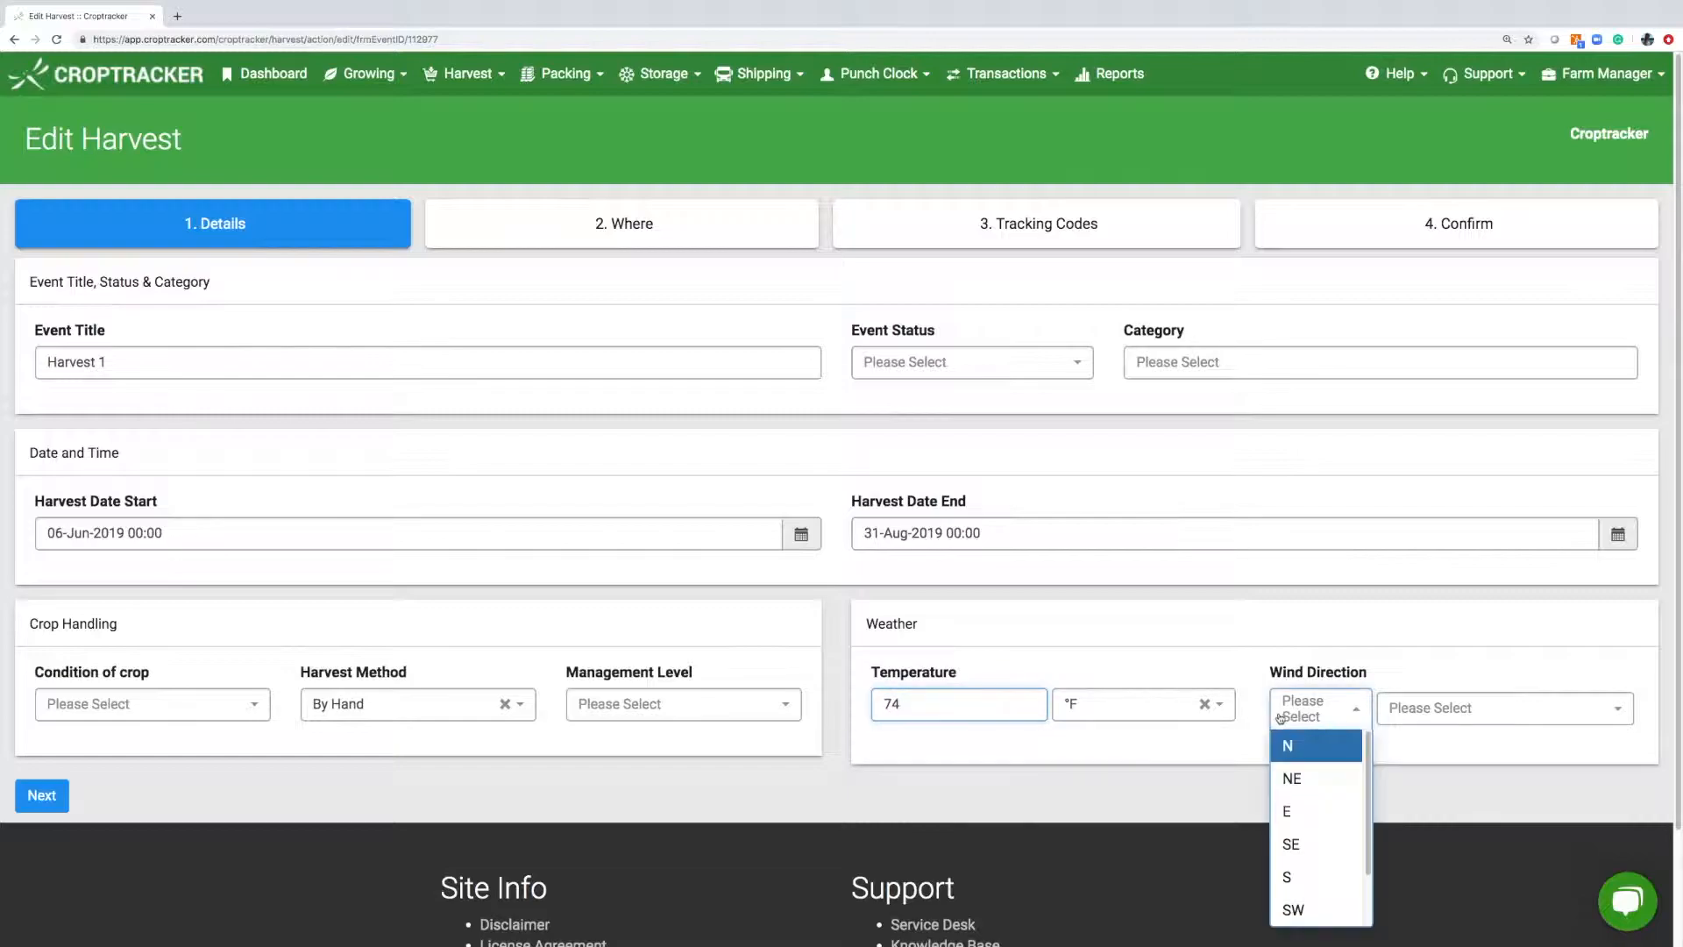
click(1292, 777)
click(1455, 708)
click(1428, 769)
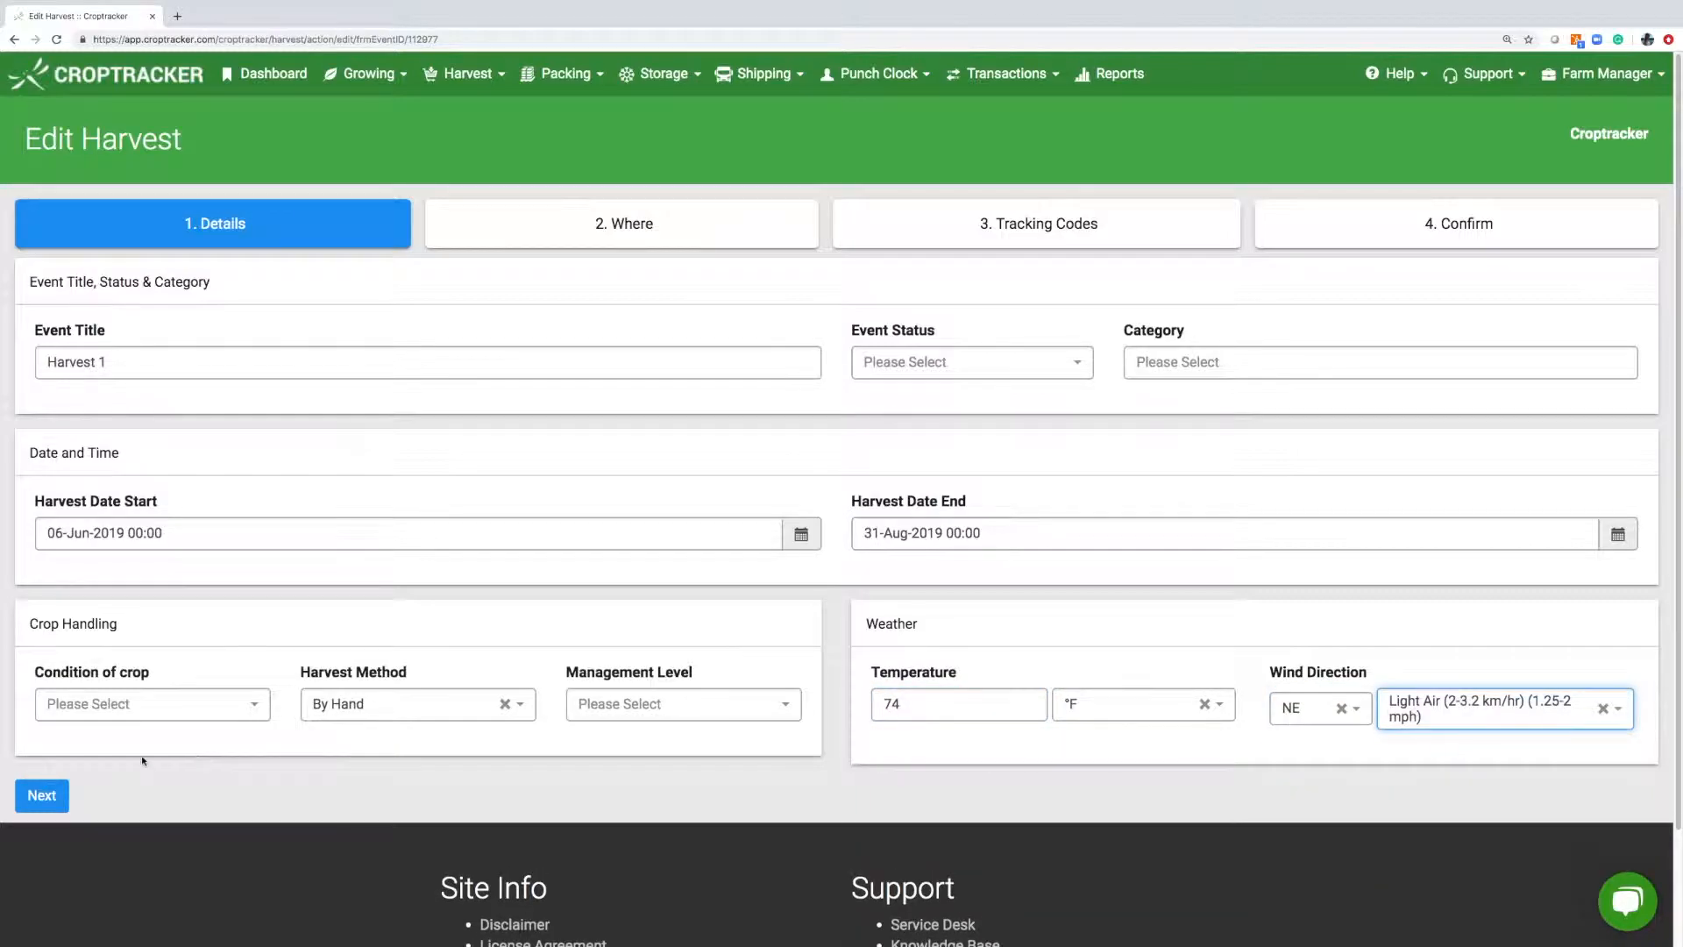
click(26, 805)
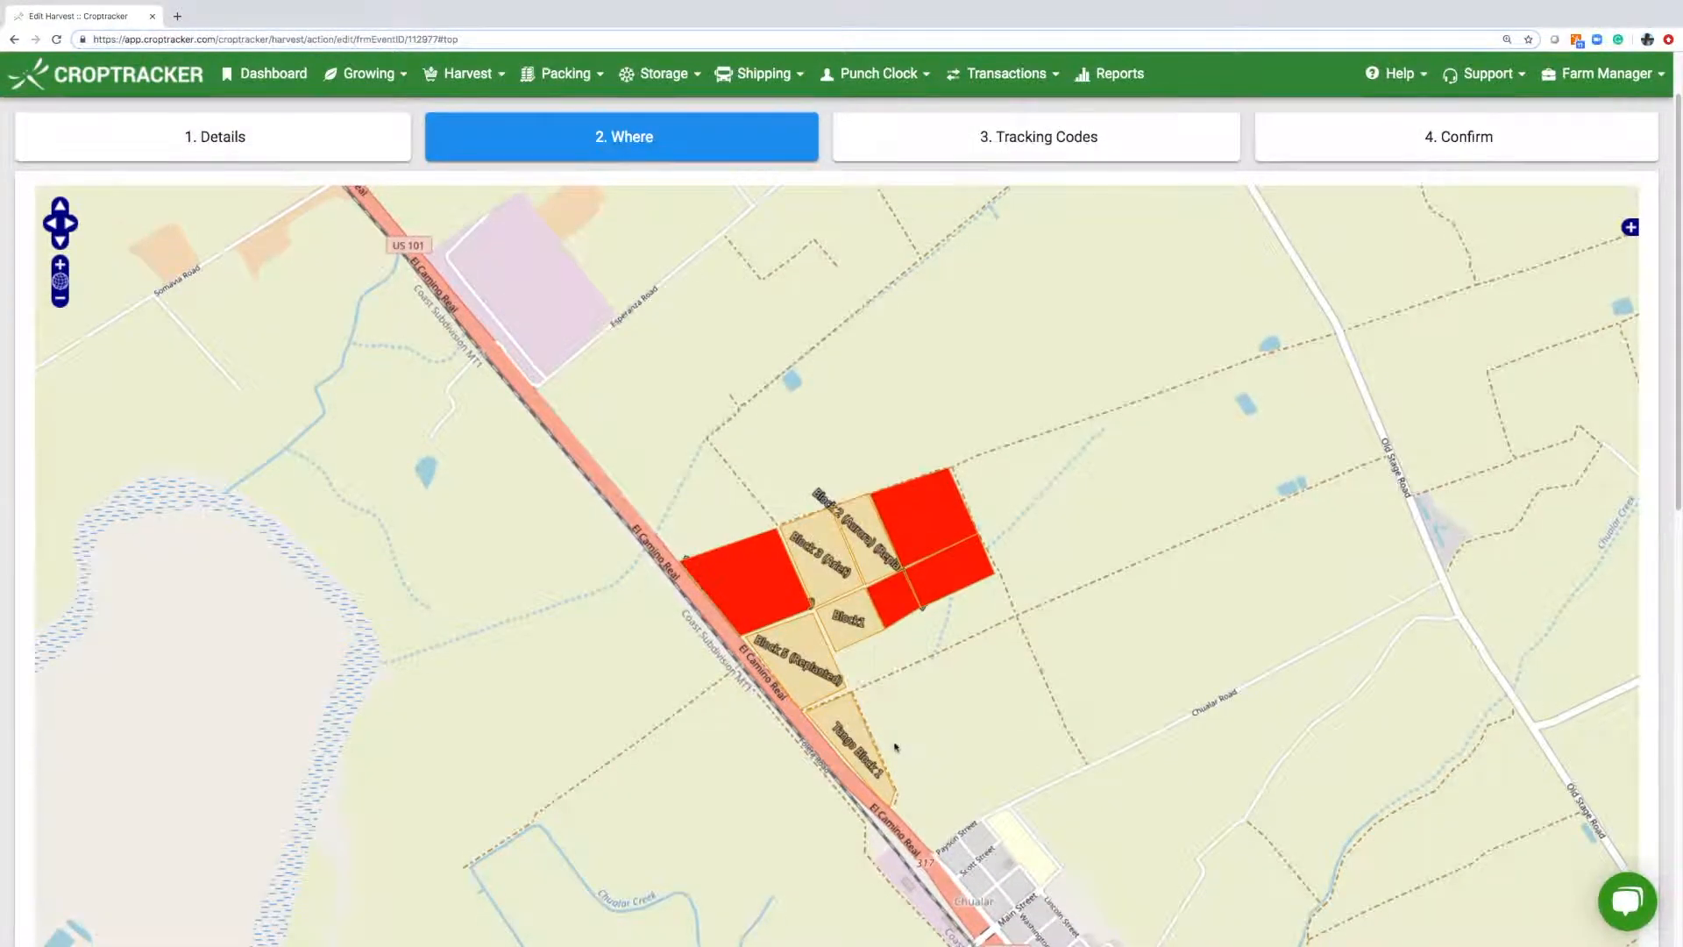
- Select Block 4 (Bolero) (Replanted) and Block 5 (Replanted) on the map as harvest areas, and proceed to the tracking codes
scroll(893, 745, down, 1)
scroll(776, 526, down, 1)
scroll(759, 461, down, 1)
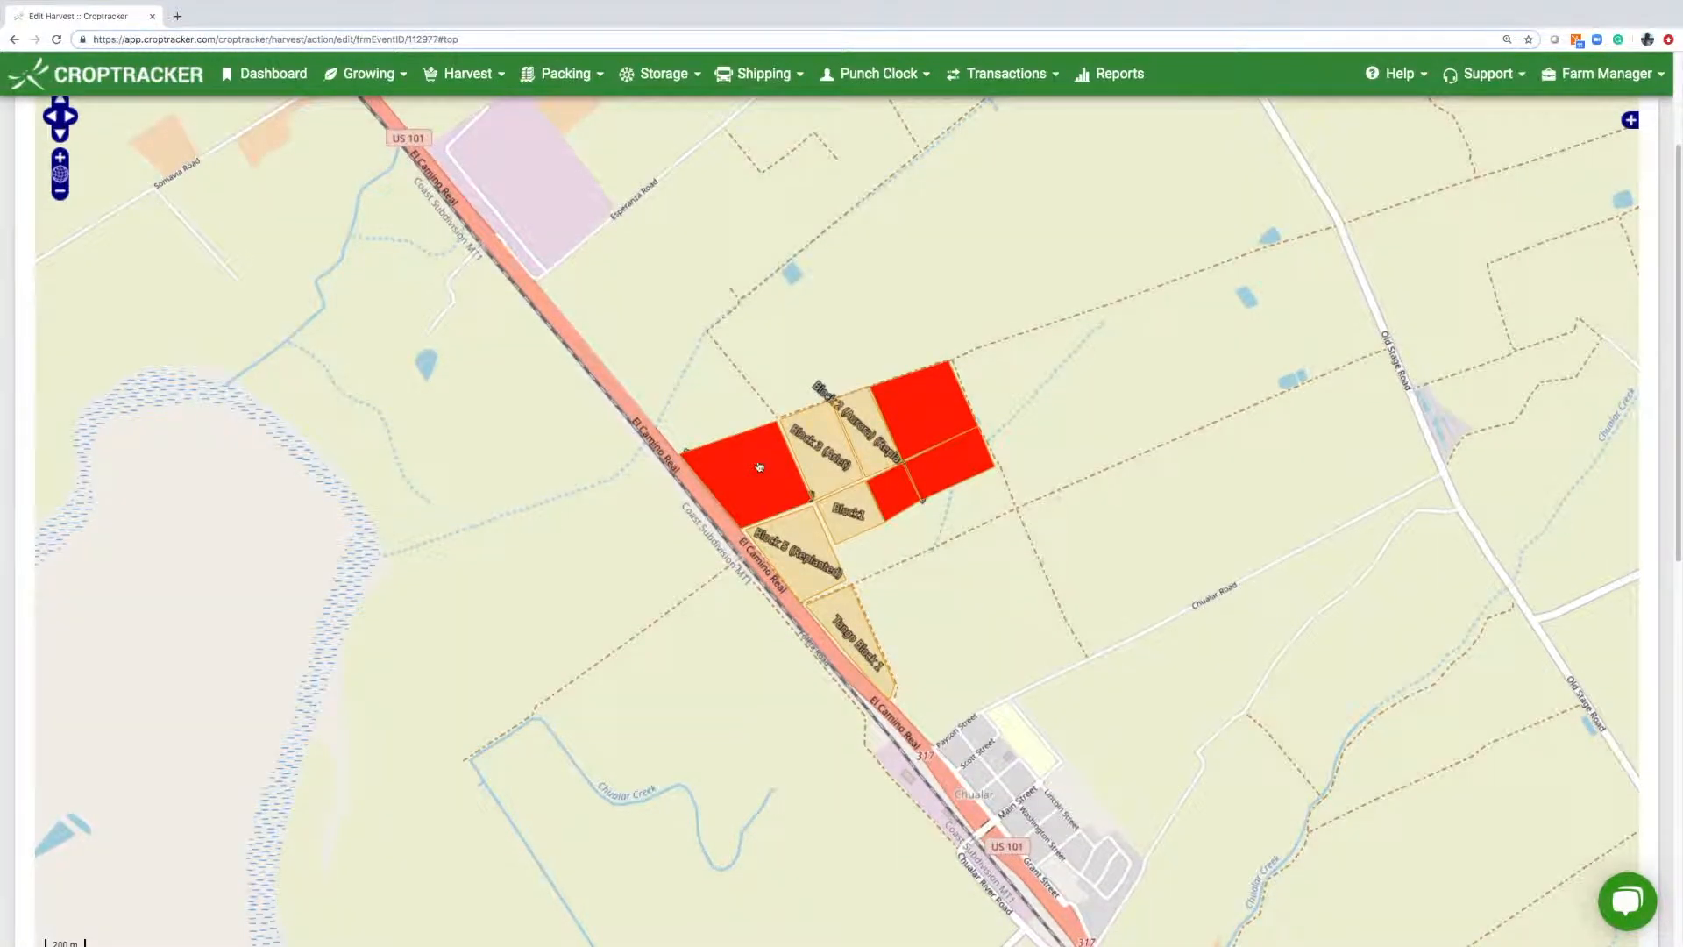
scroll(759, 466, down, 2)
click(768, 459)
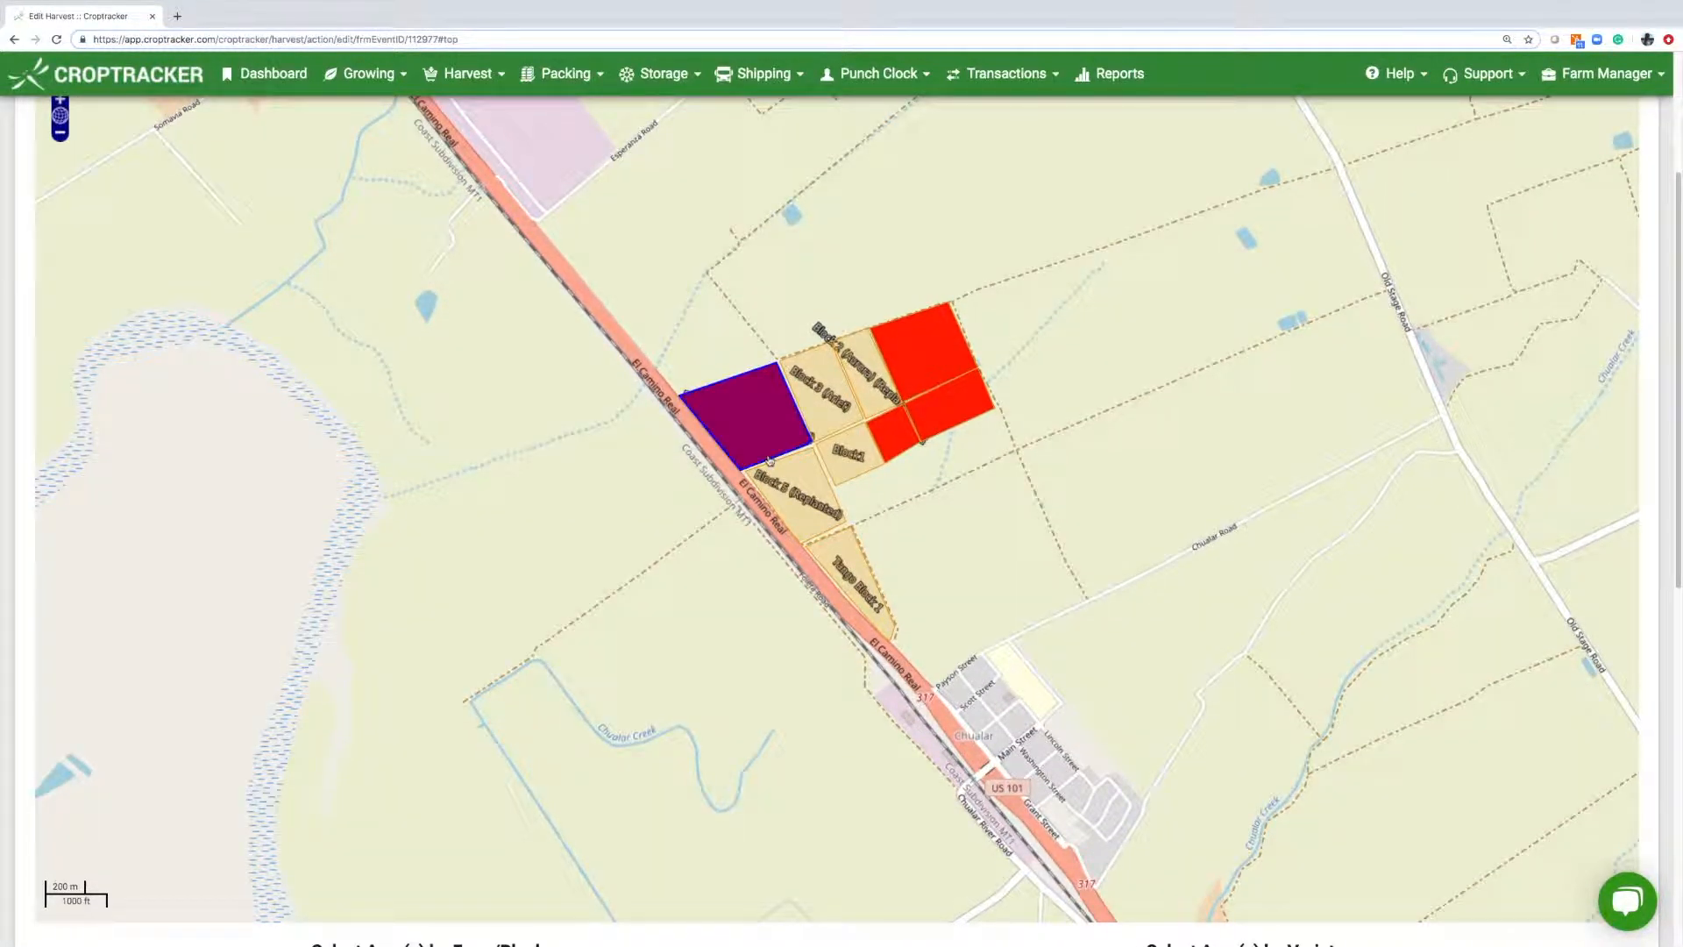
click(783, 487)
scroll(786, 526, down, 2)
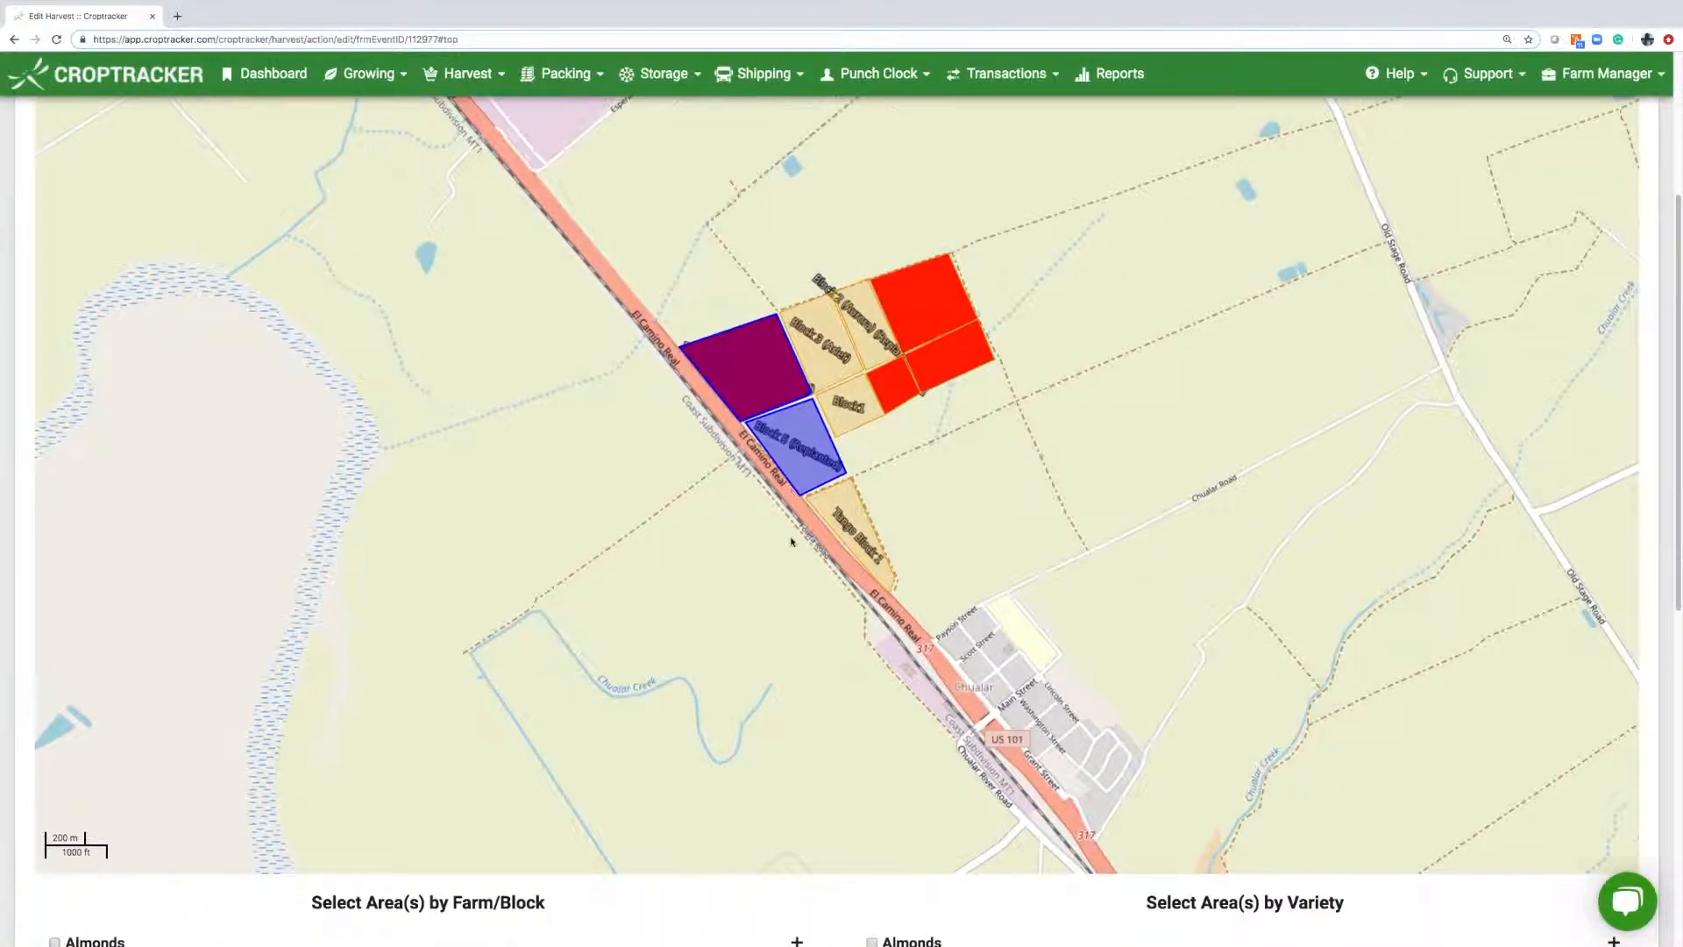
scroll(787, 570, down, 10)
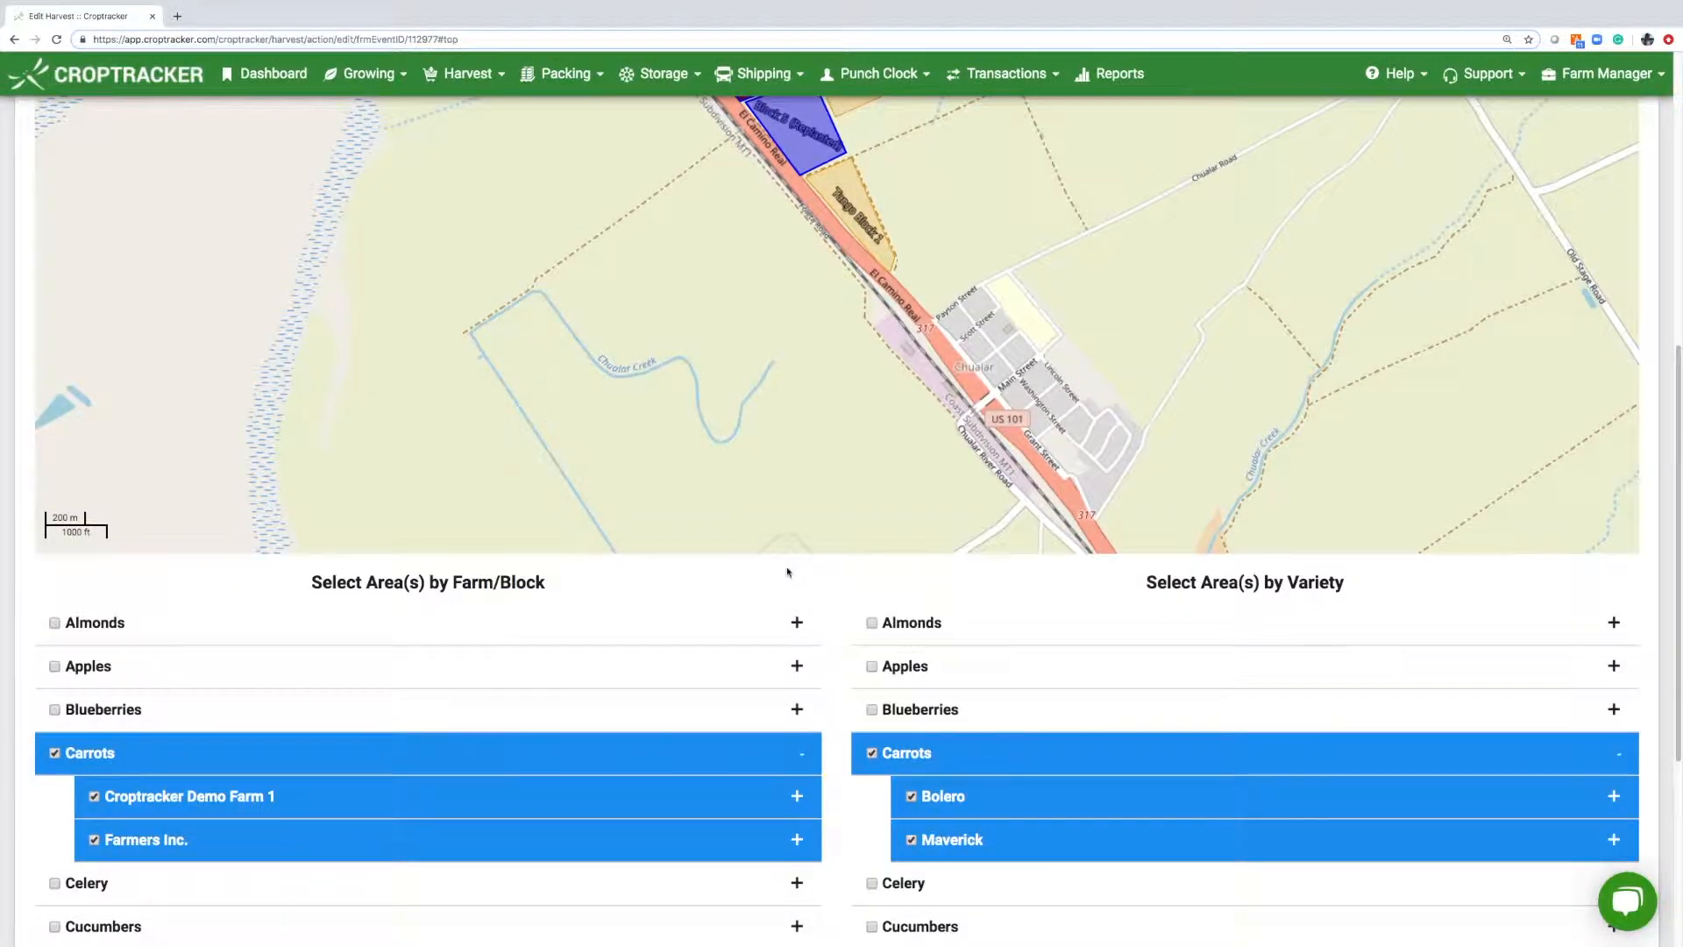
scroll(787, 571, down, 2)
scroll(1101, 646, down, 5)
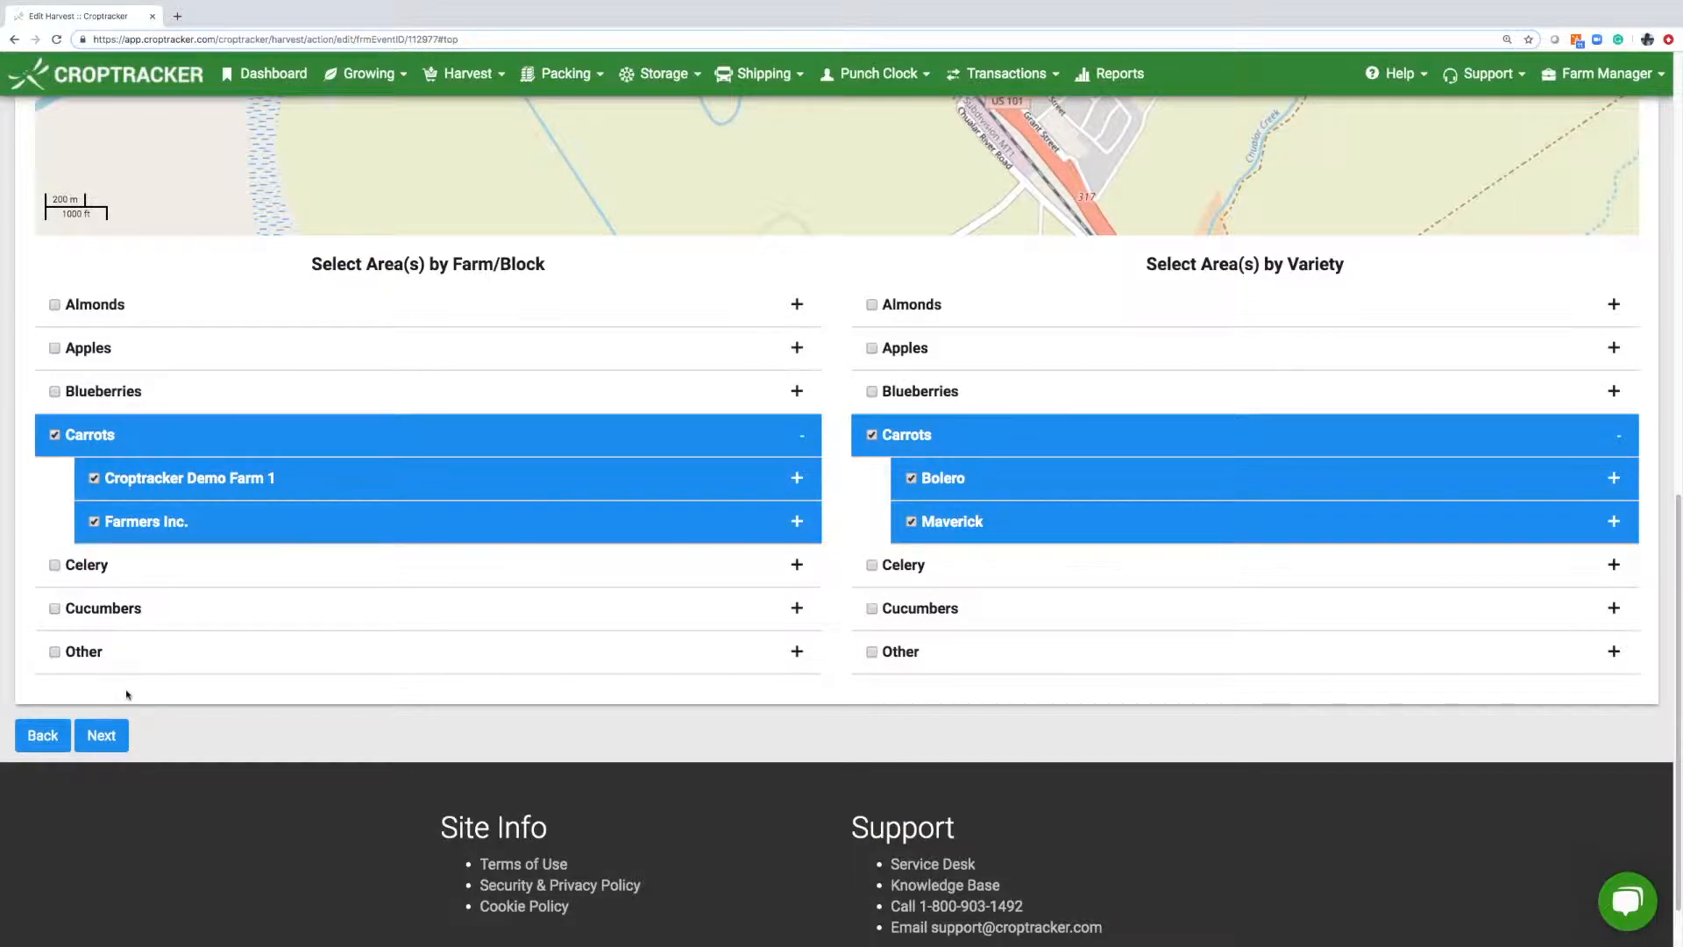
scroll(96, 679, down, 2)
click(87, 673)
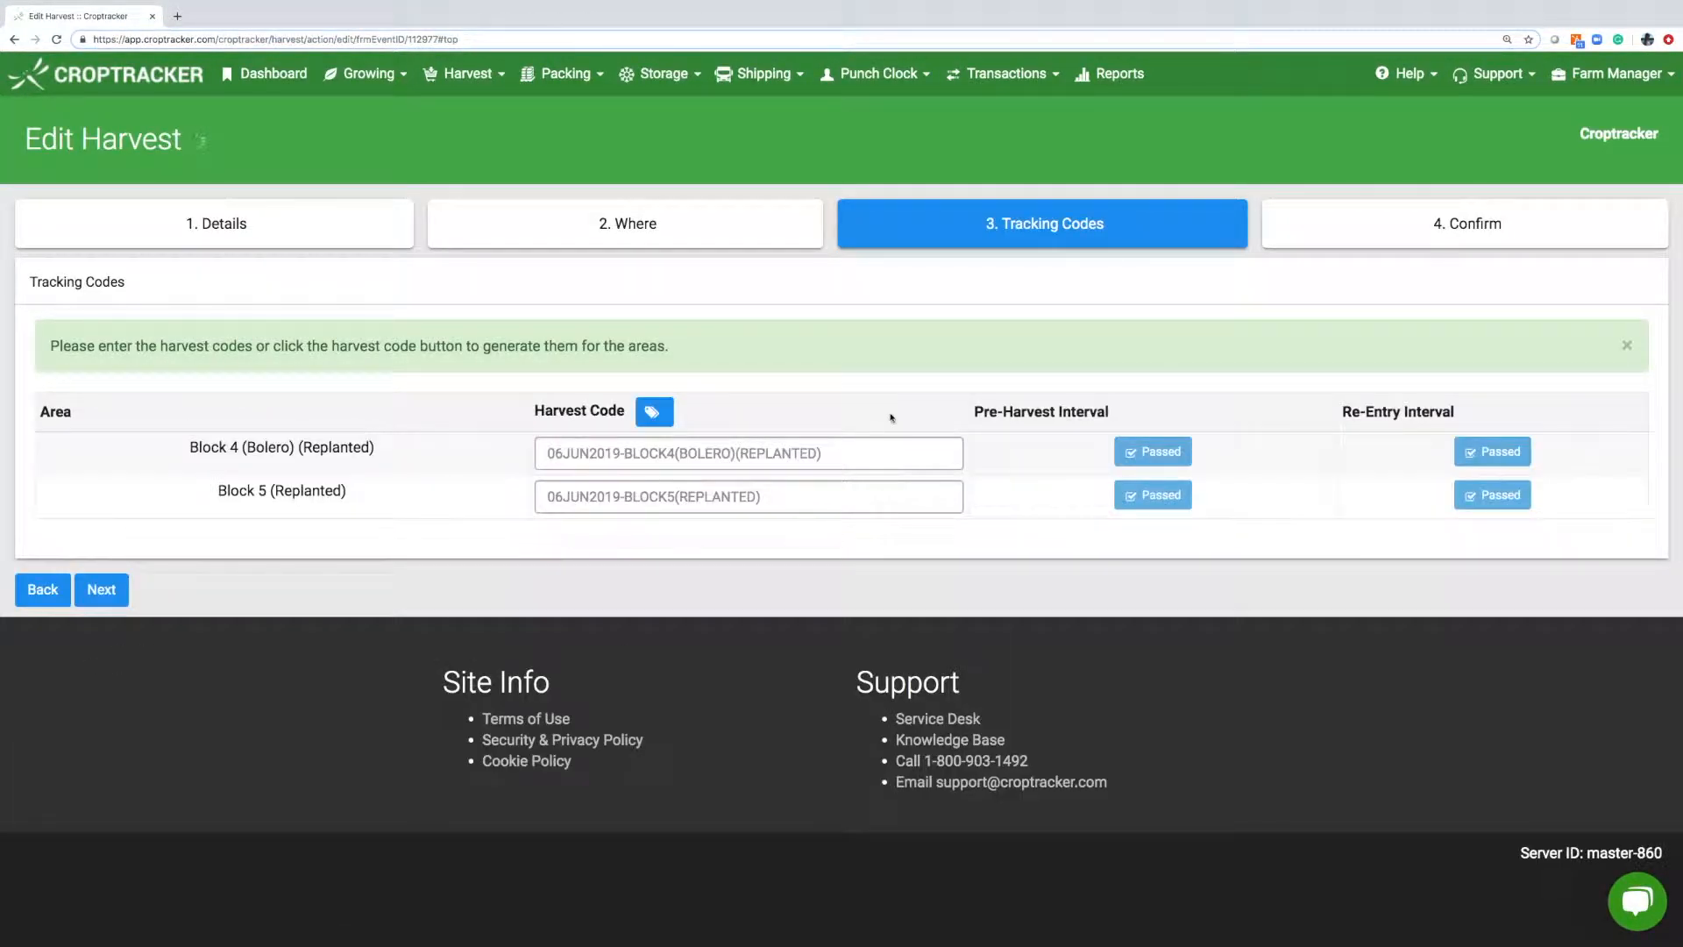
- Generate the harvest tracking codes for the selected blocks
click(659, 416)
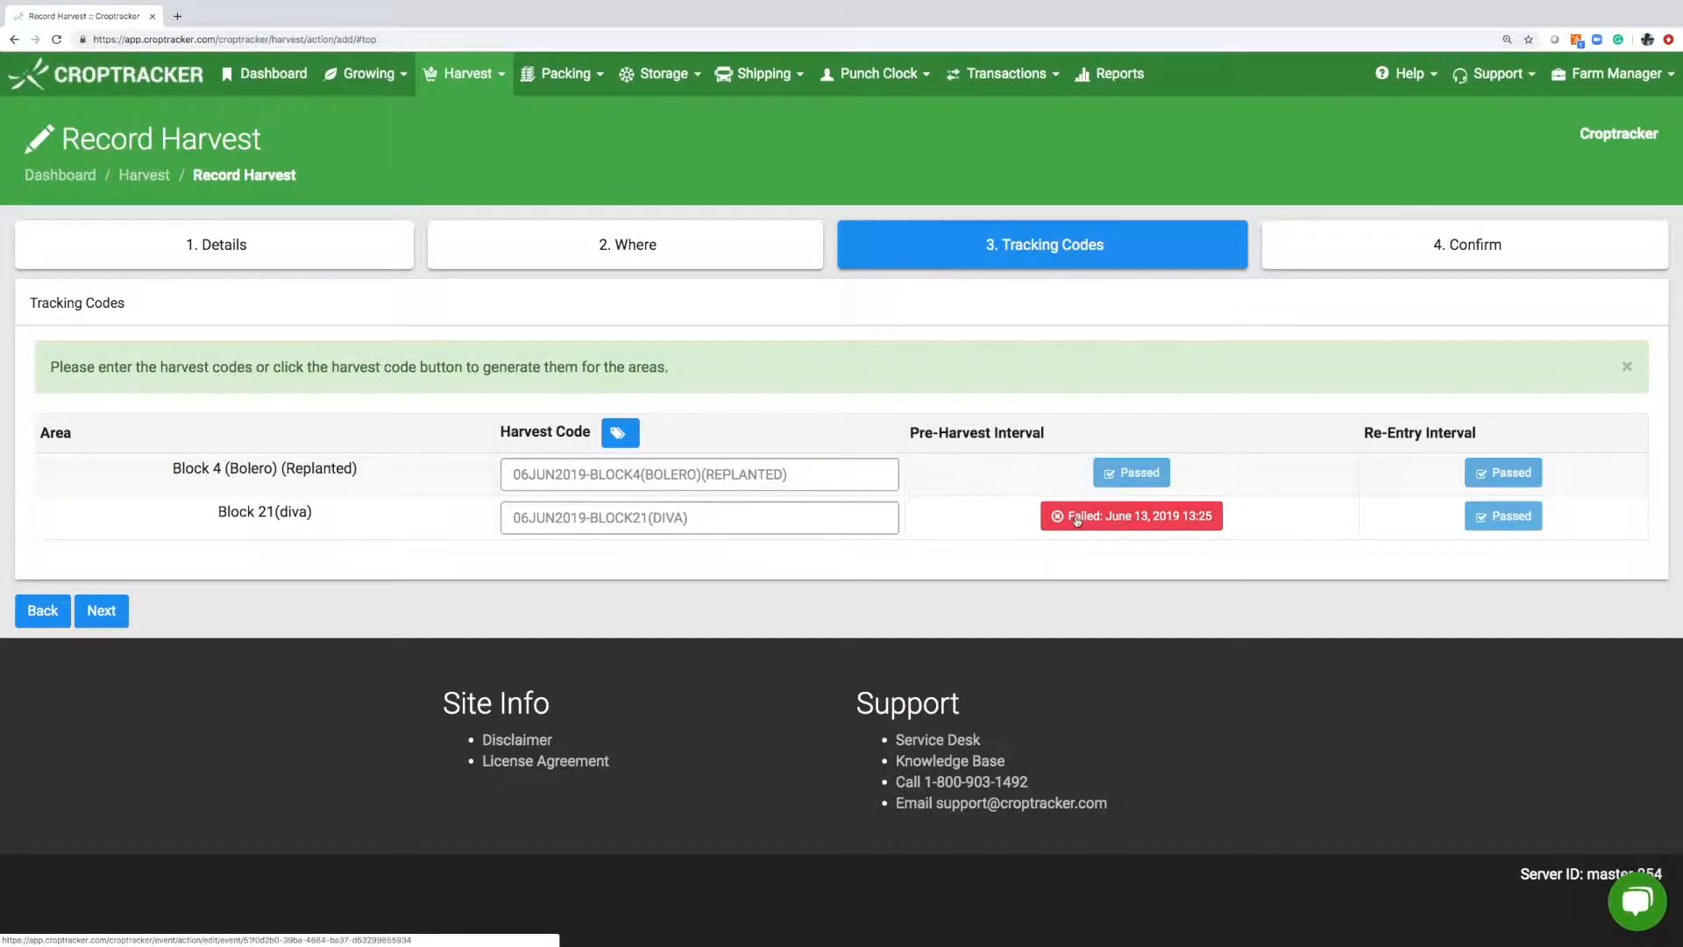
click(625, 440)
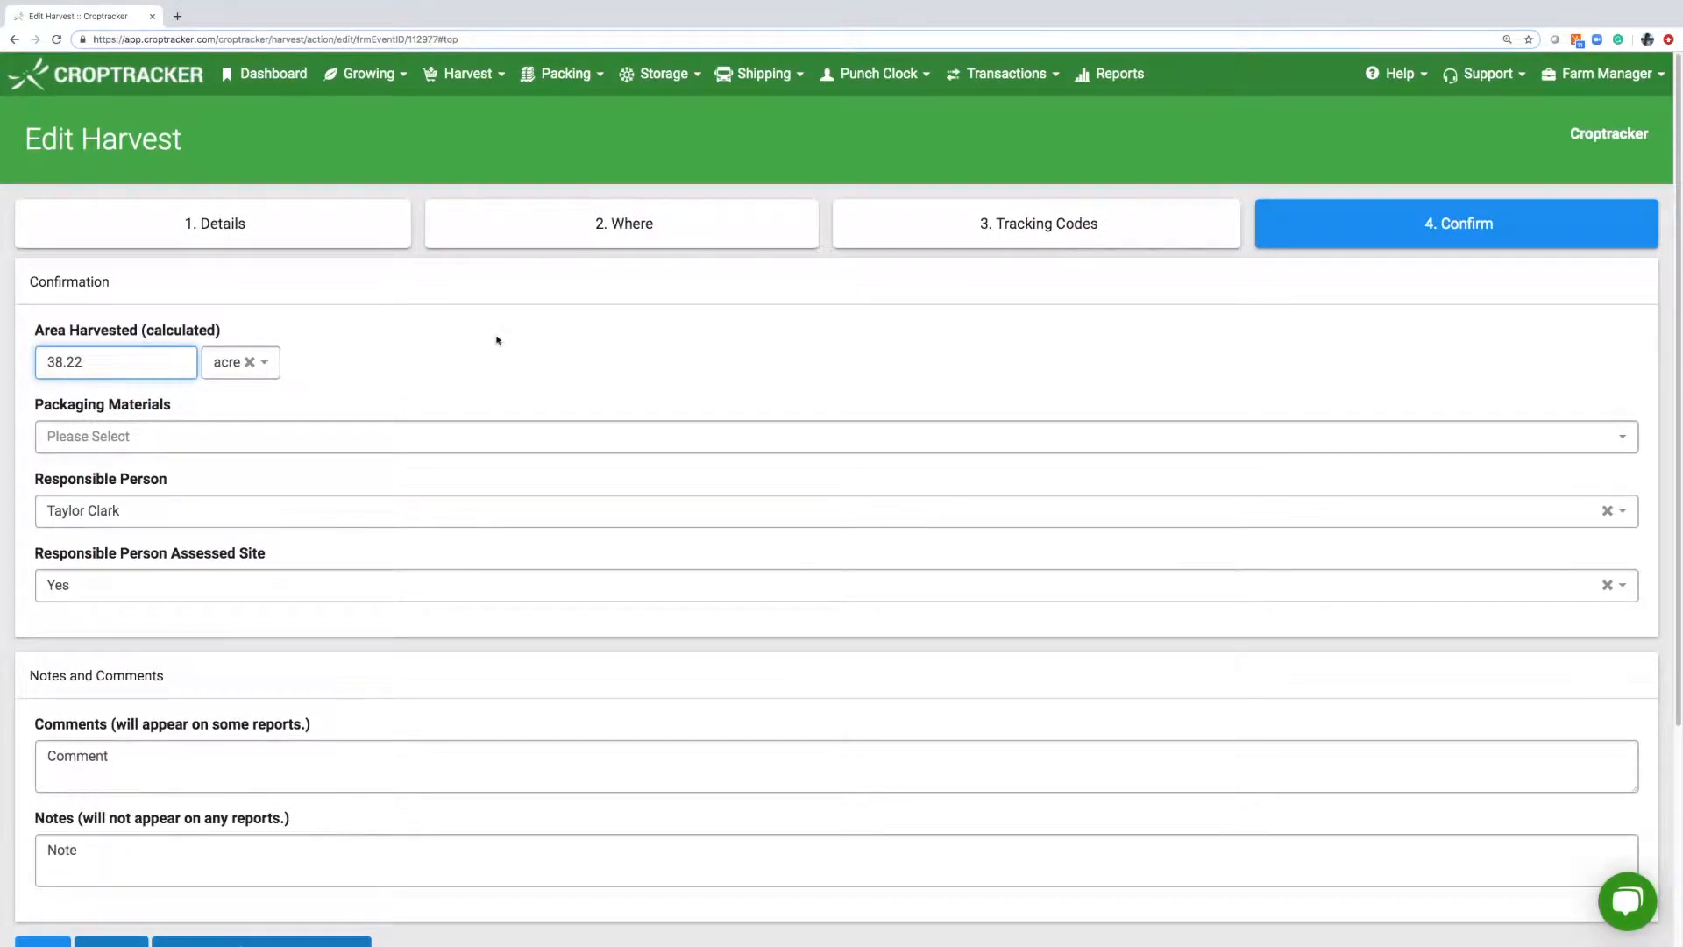
- Set the packaging materials in the harvest confirmation to BROWN BAG
click(497, 340)
scroll(492, 365, down, 1)
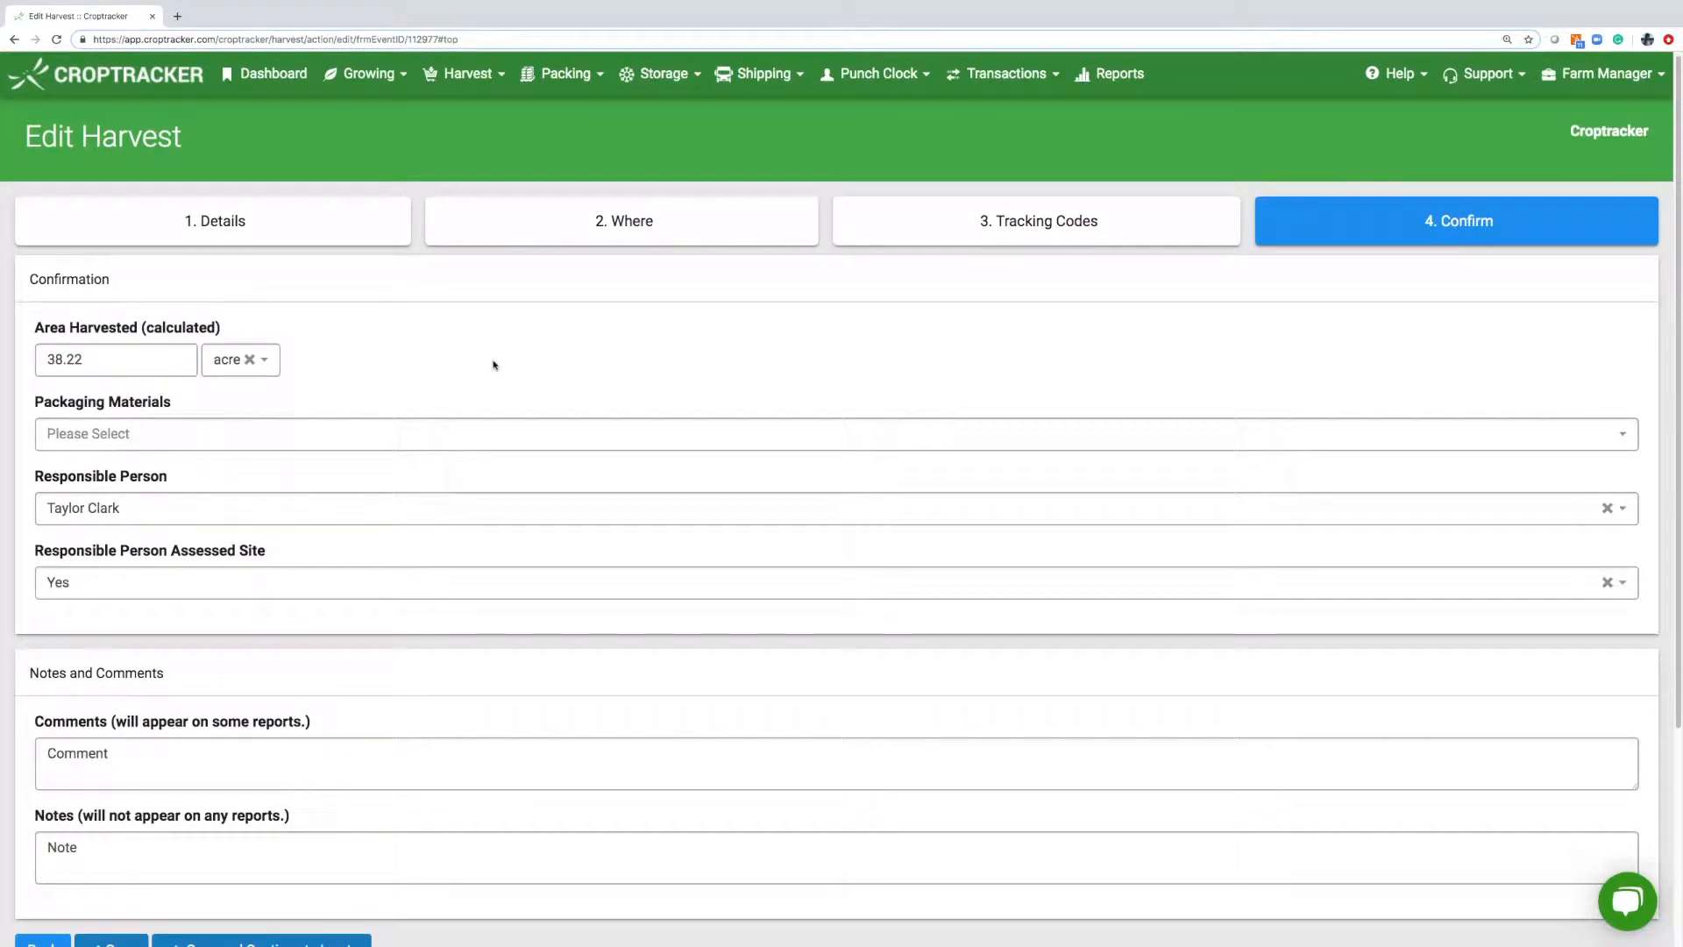
scroll(493, 365, down, 2)
click(475, 386)
click(475, 384)
click(459, 383)
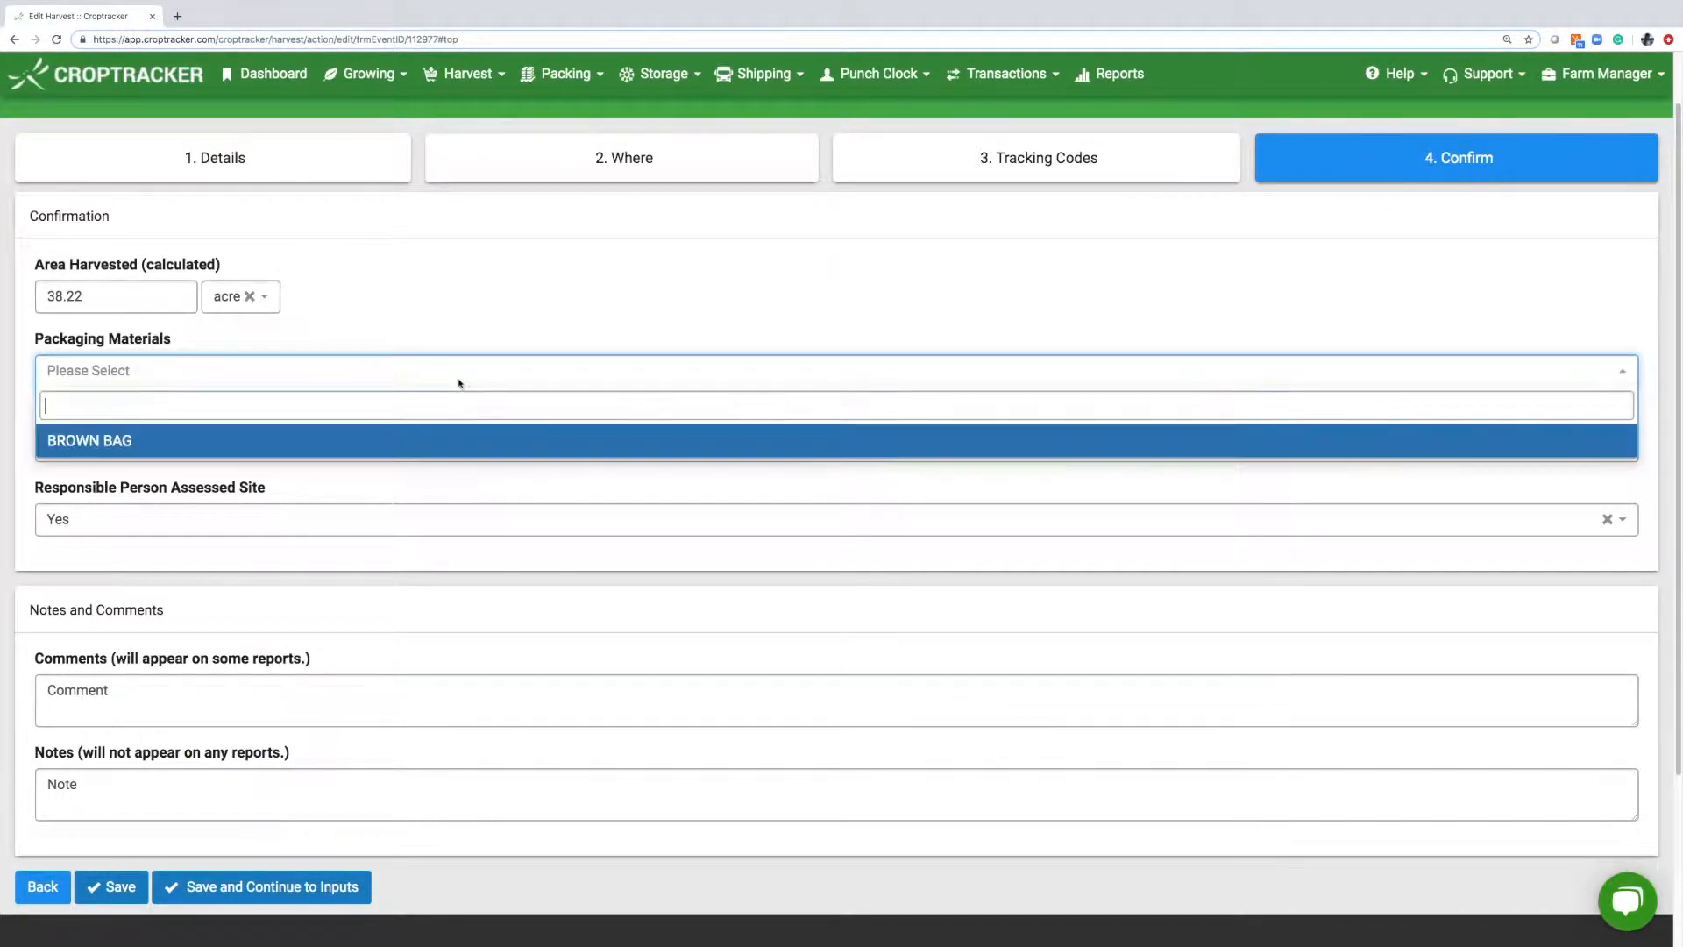
click(434, 443)
- Save the harvest event and continue to its inputs
scroll(454, 478, down, 2)
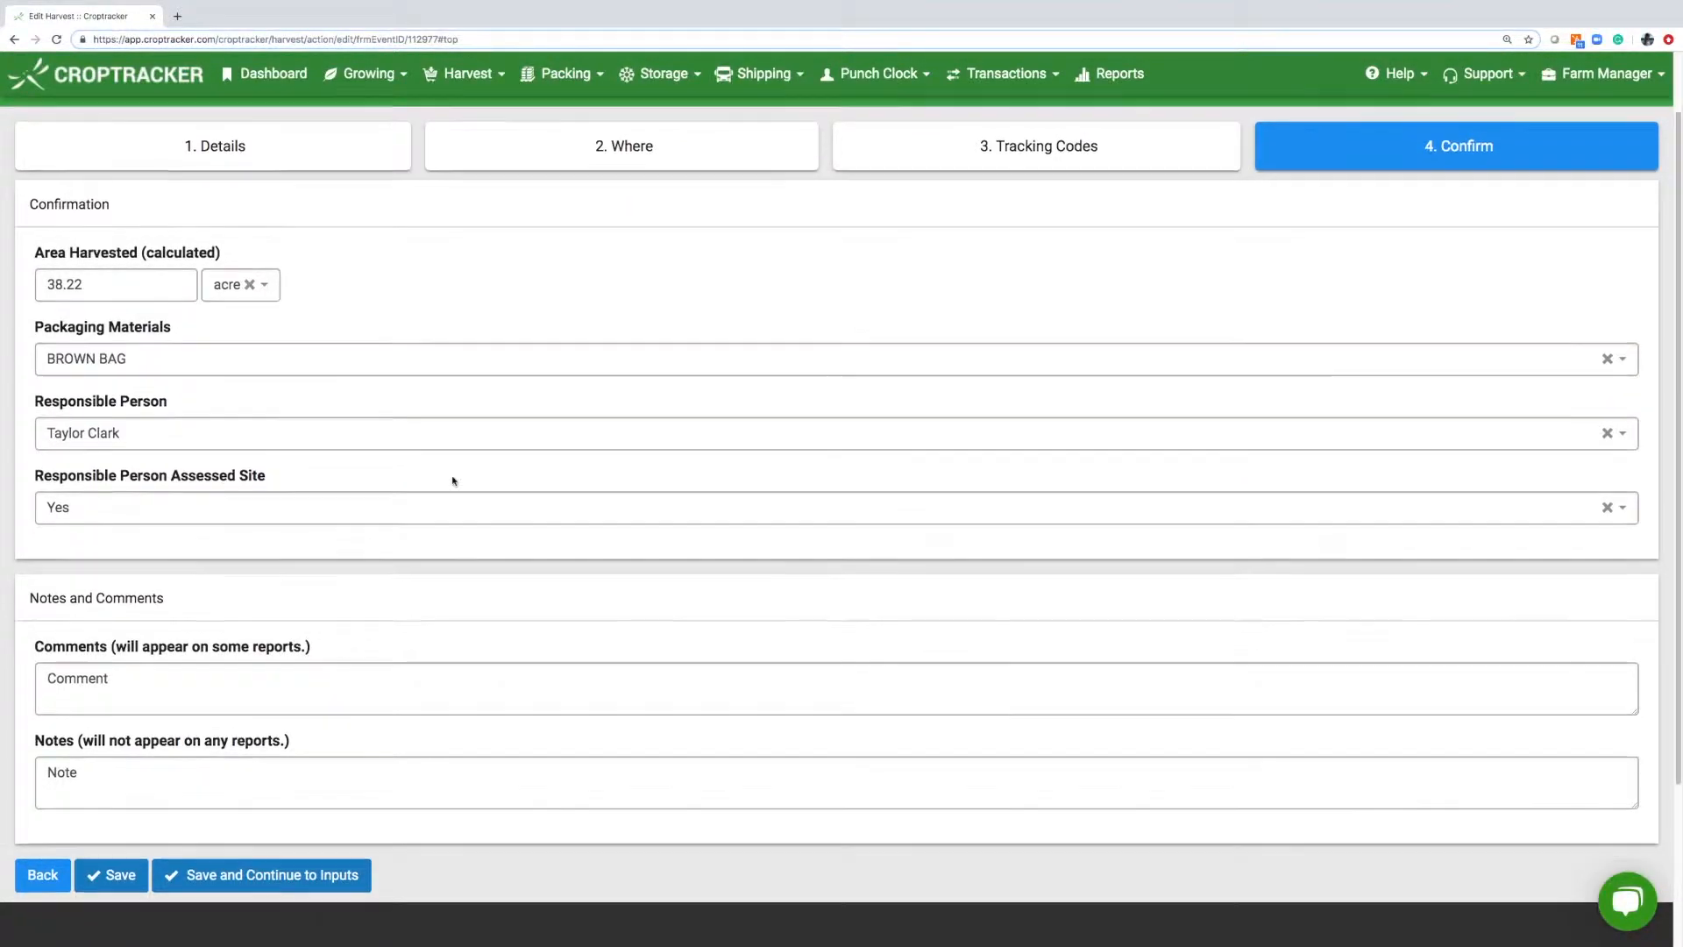
scroll(453, 482, down, 2)
scroll(442, 561, down, 1)
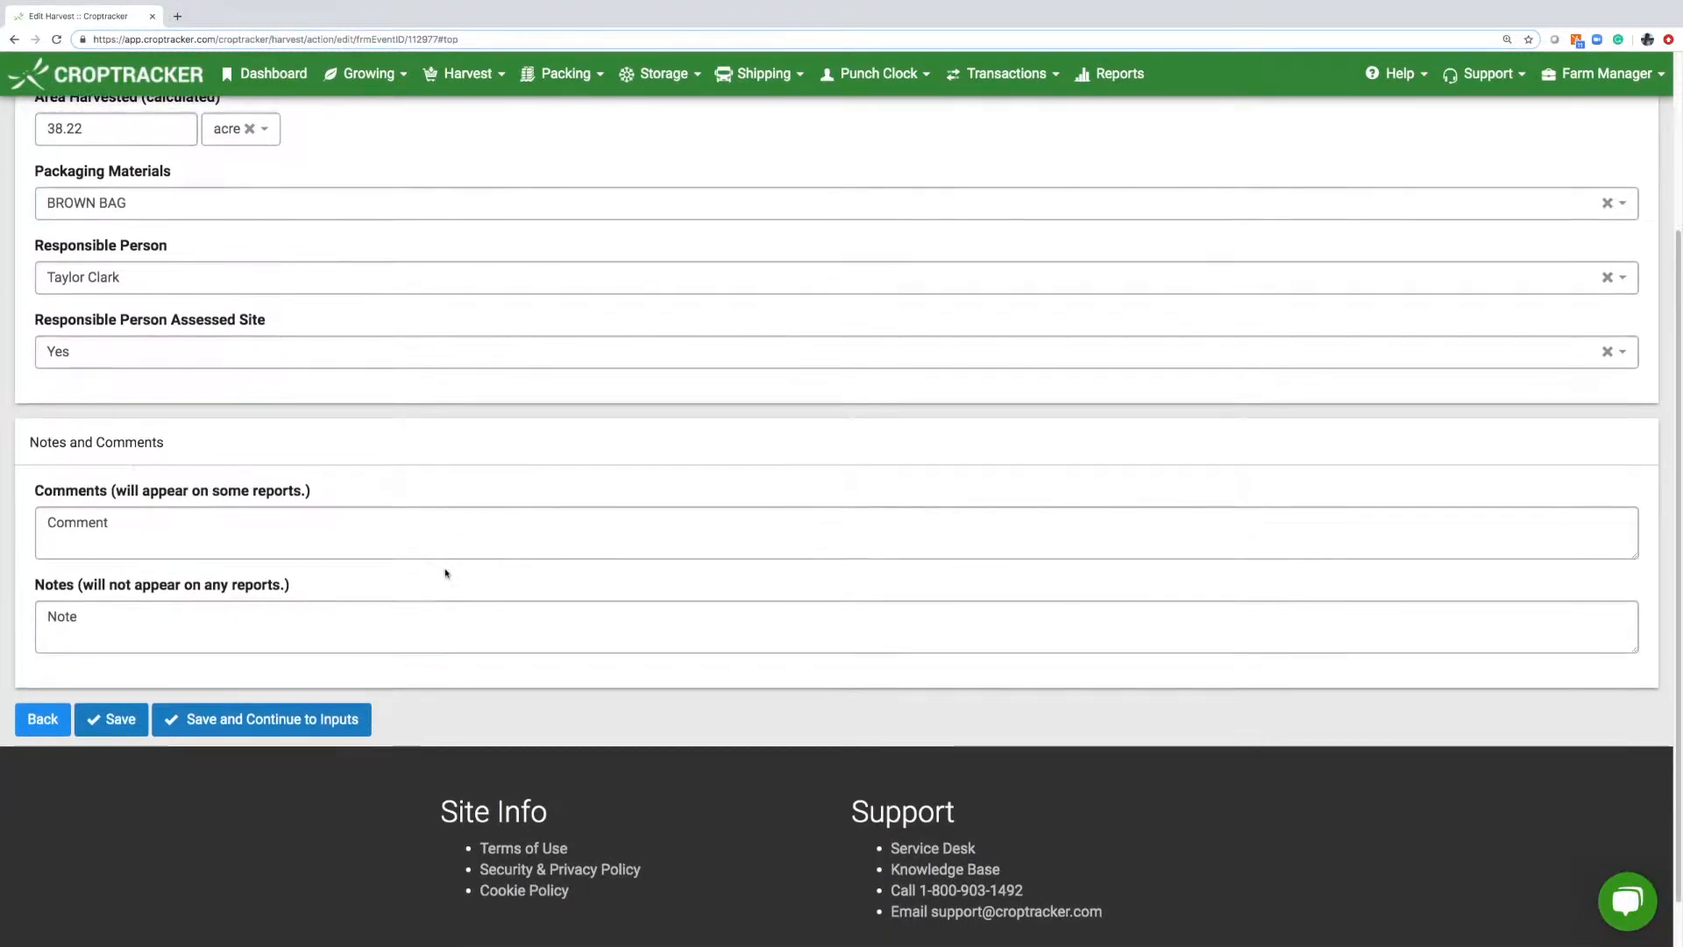
scroll(448, 571, down, 2)
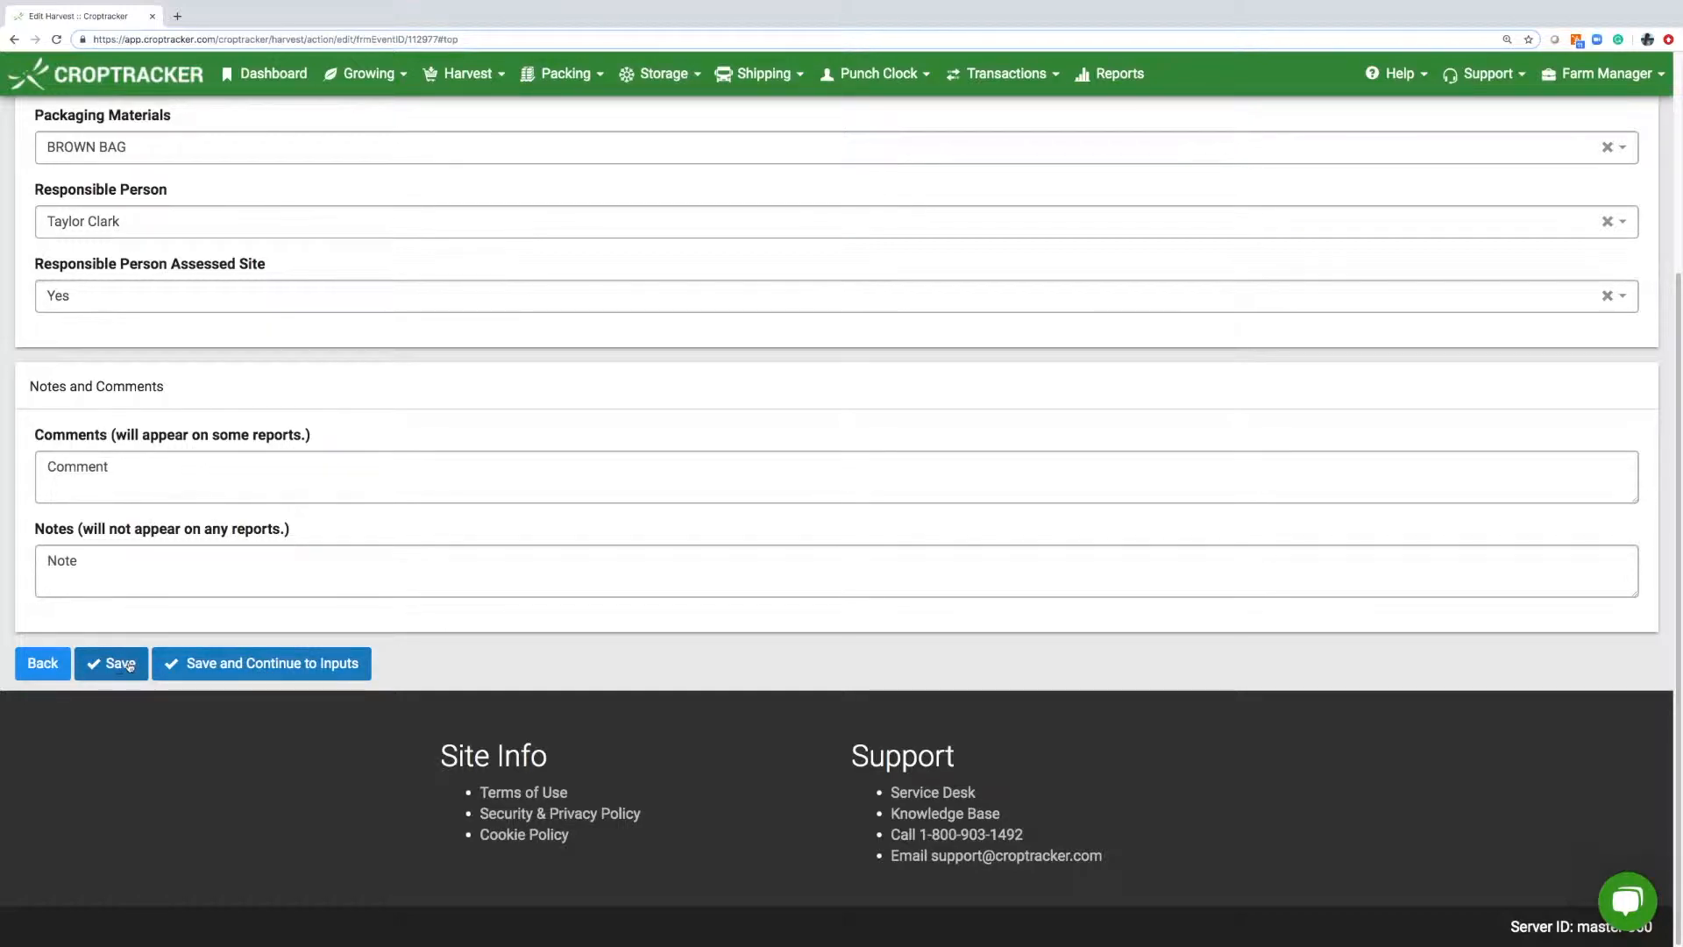
click(202, 659)
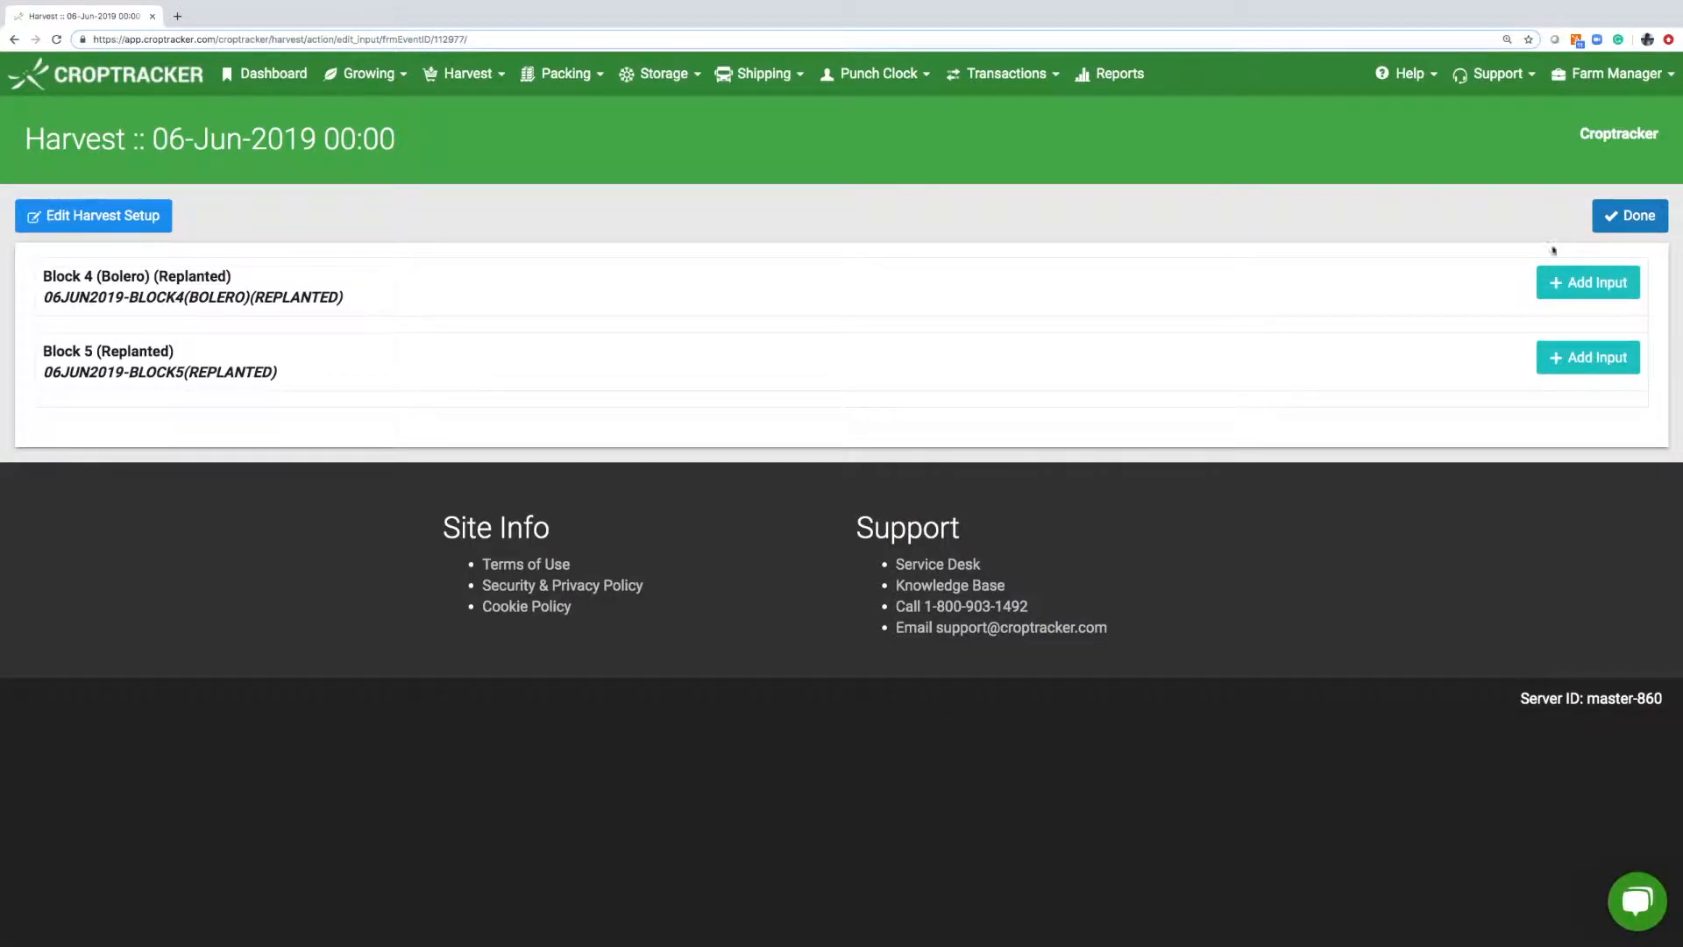
- Start a harvest input for Block 4 (Bolero) (Replanted) and set its unit weight measure to g
click(1581, 288)
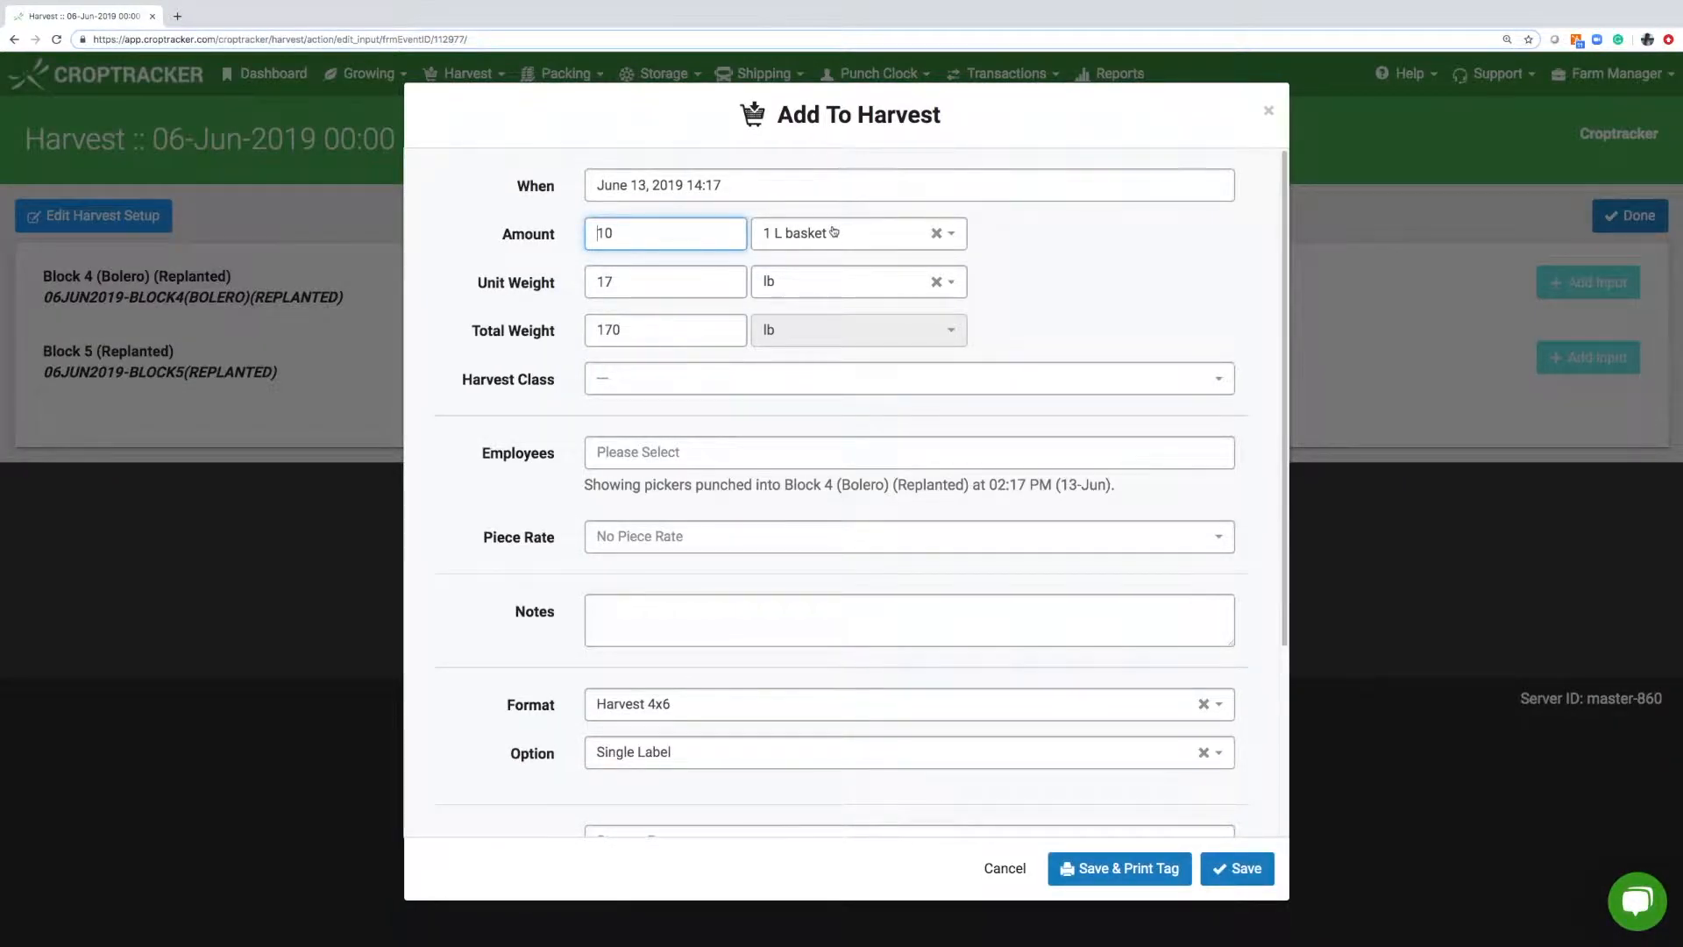
scroll(642, 236, down, 1)
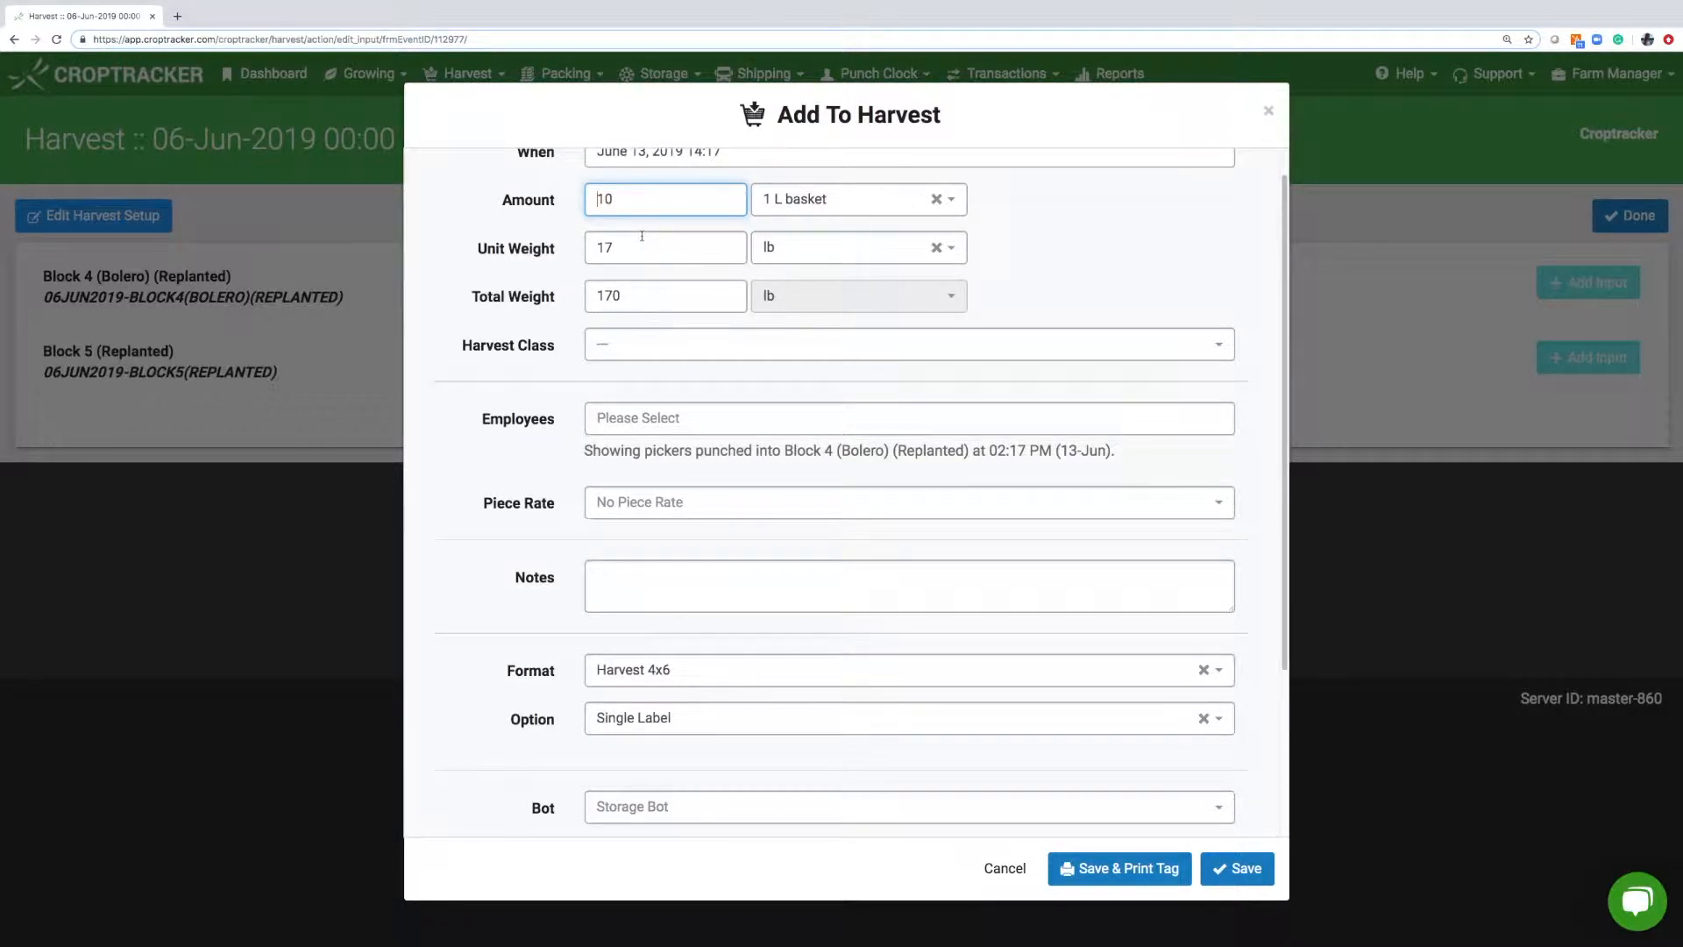
scroll(653, 213, up, 1)
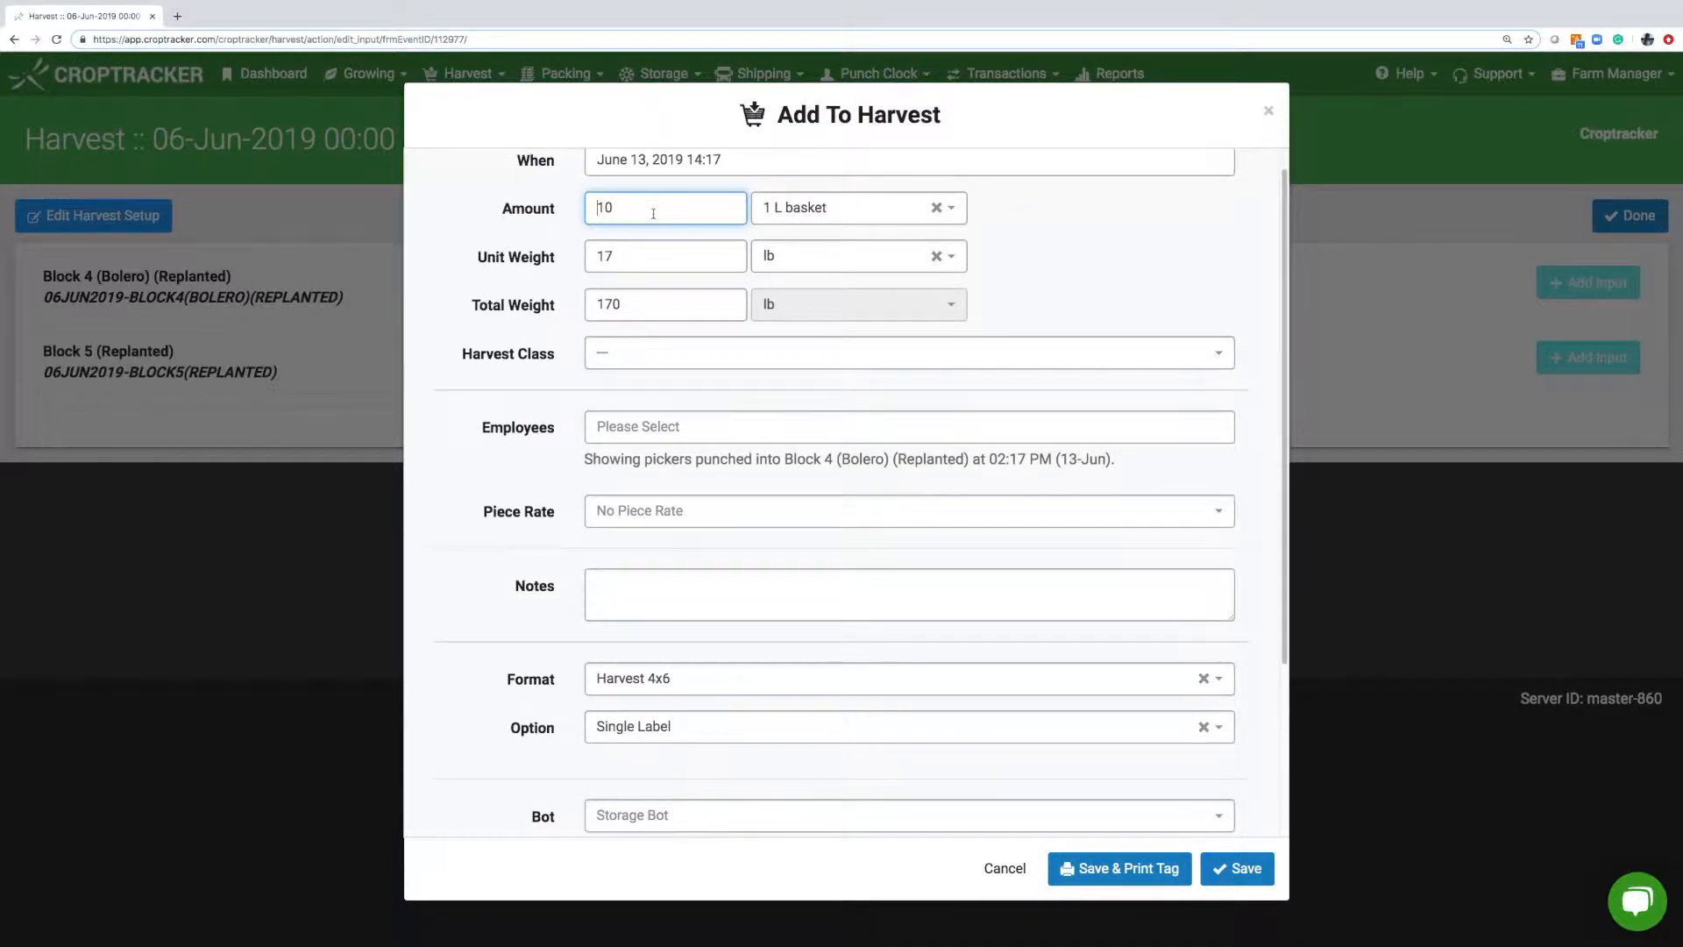
click(807, 263)
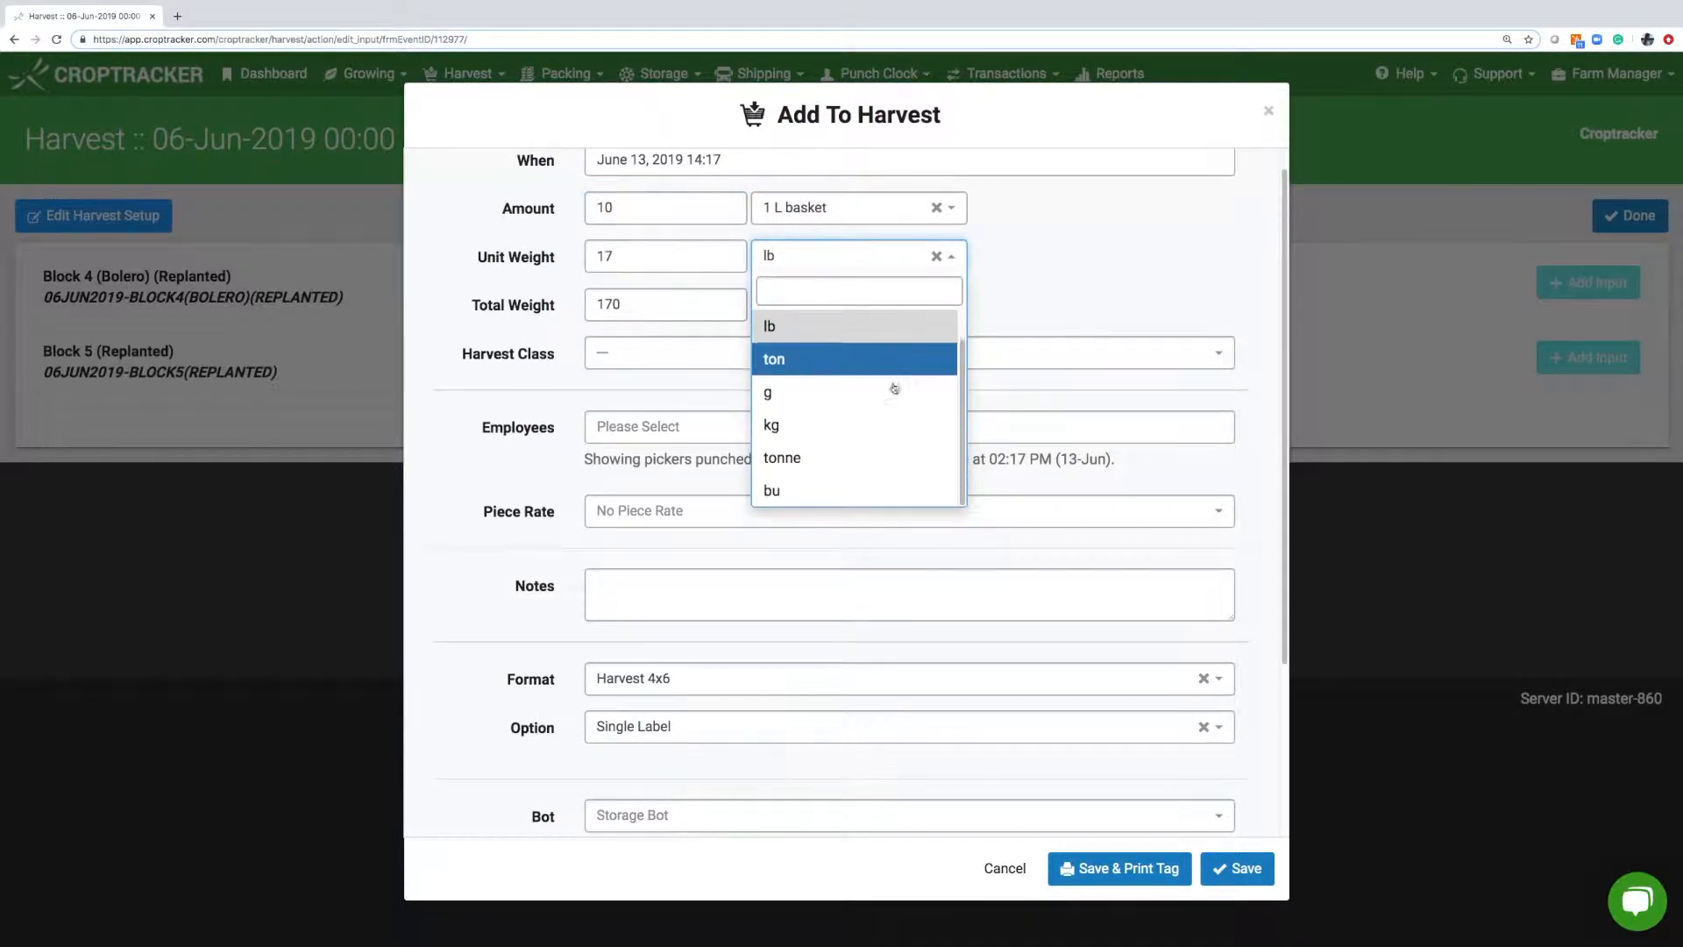
click(894, 386)
- Assign the punched-in picker to the harvest input and set its piece rate to 4x4 Basket
scroll(894, 373, down, 4)
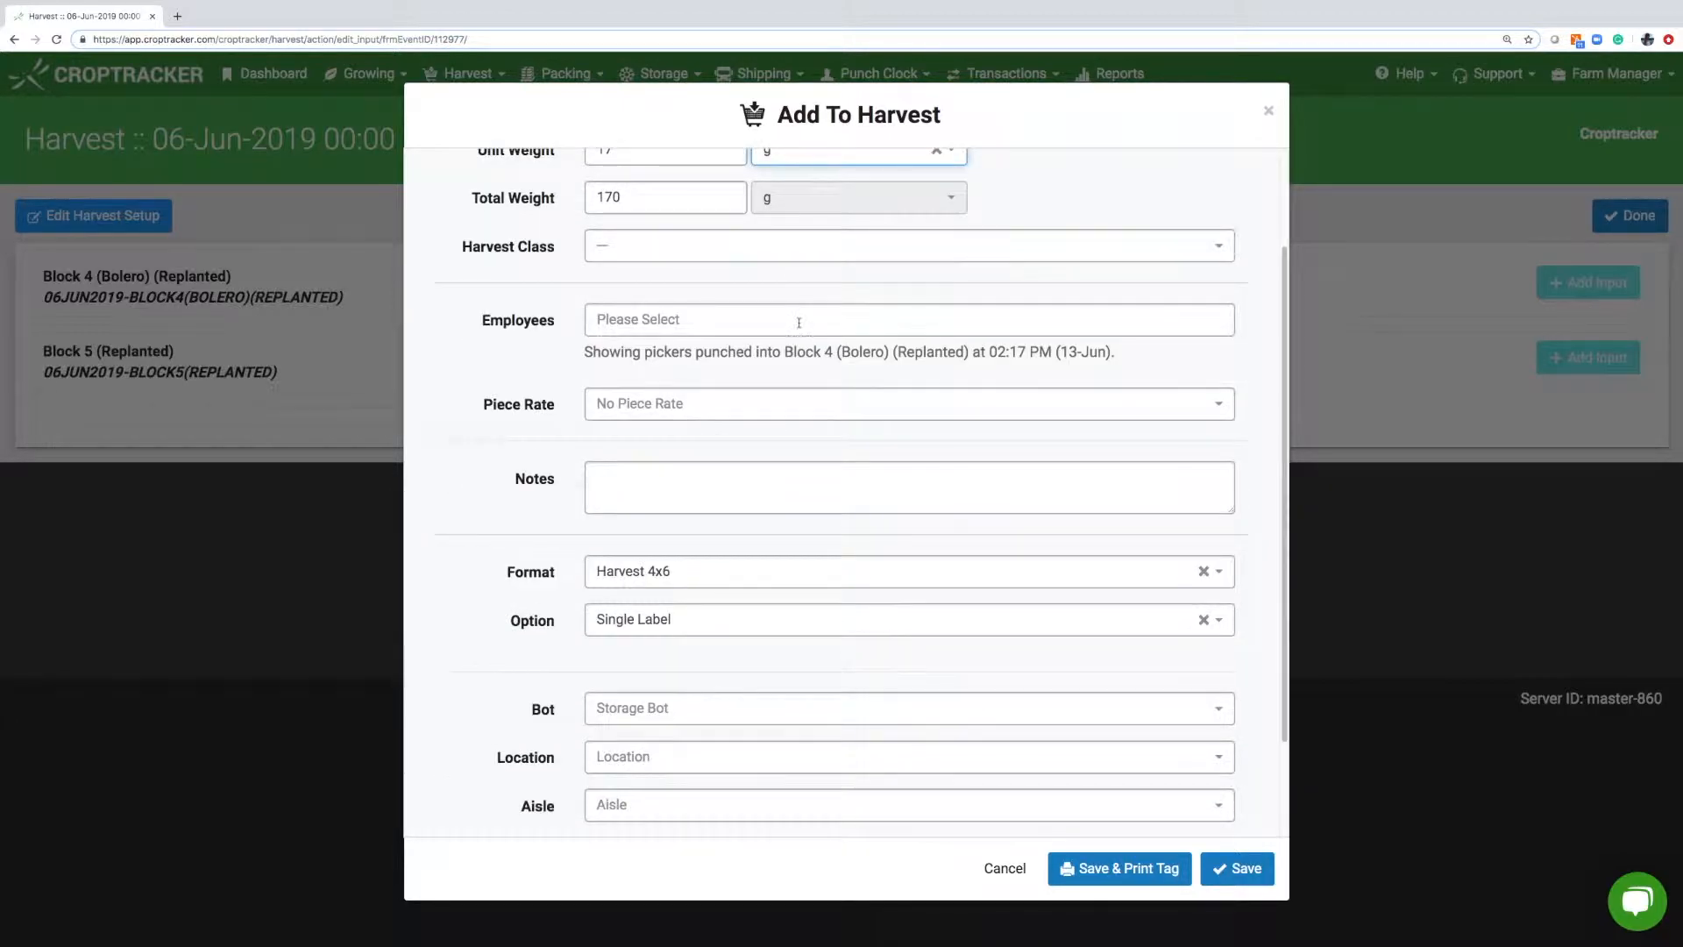
click(797, 319)
click(797, 352)
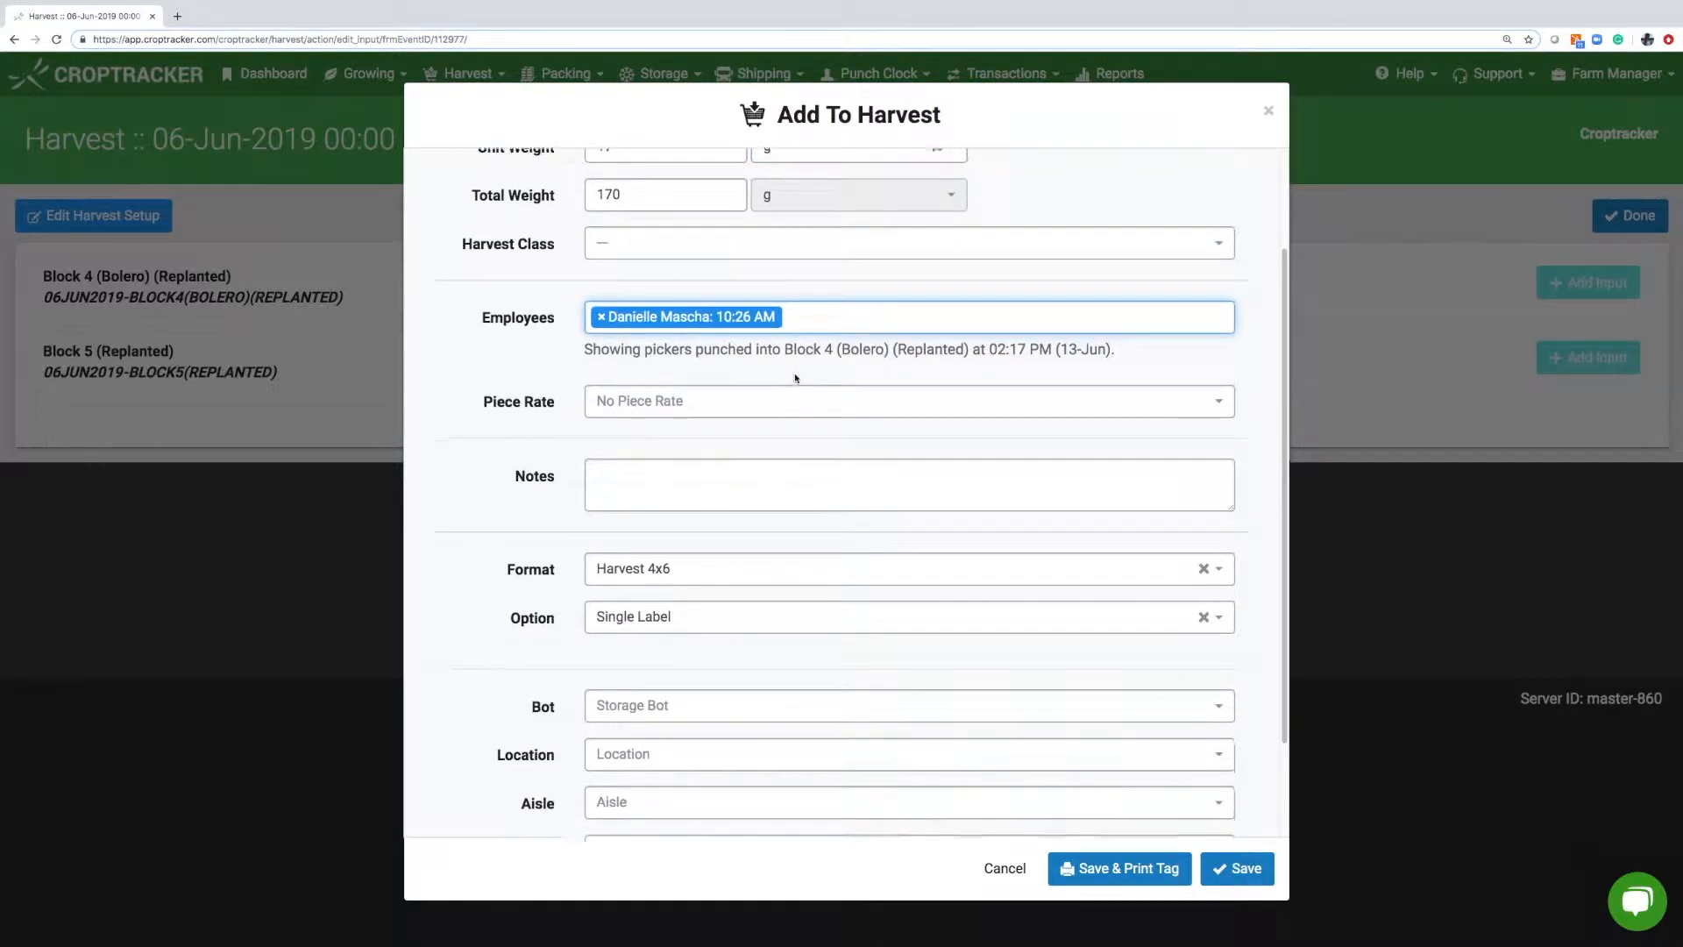
scroll(793, 377, down, 3)
click(793, 264)
click(788, 379)
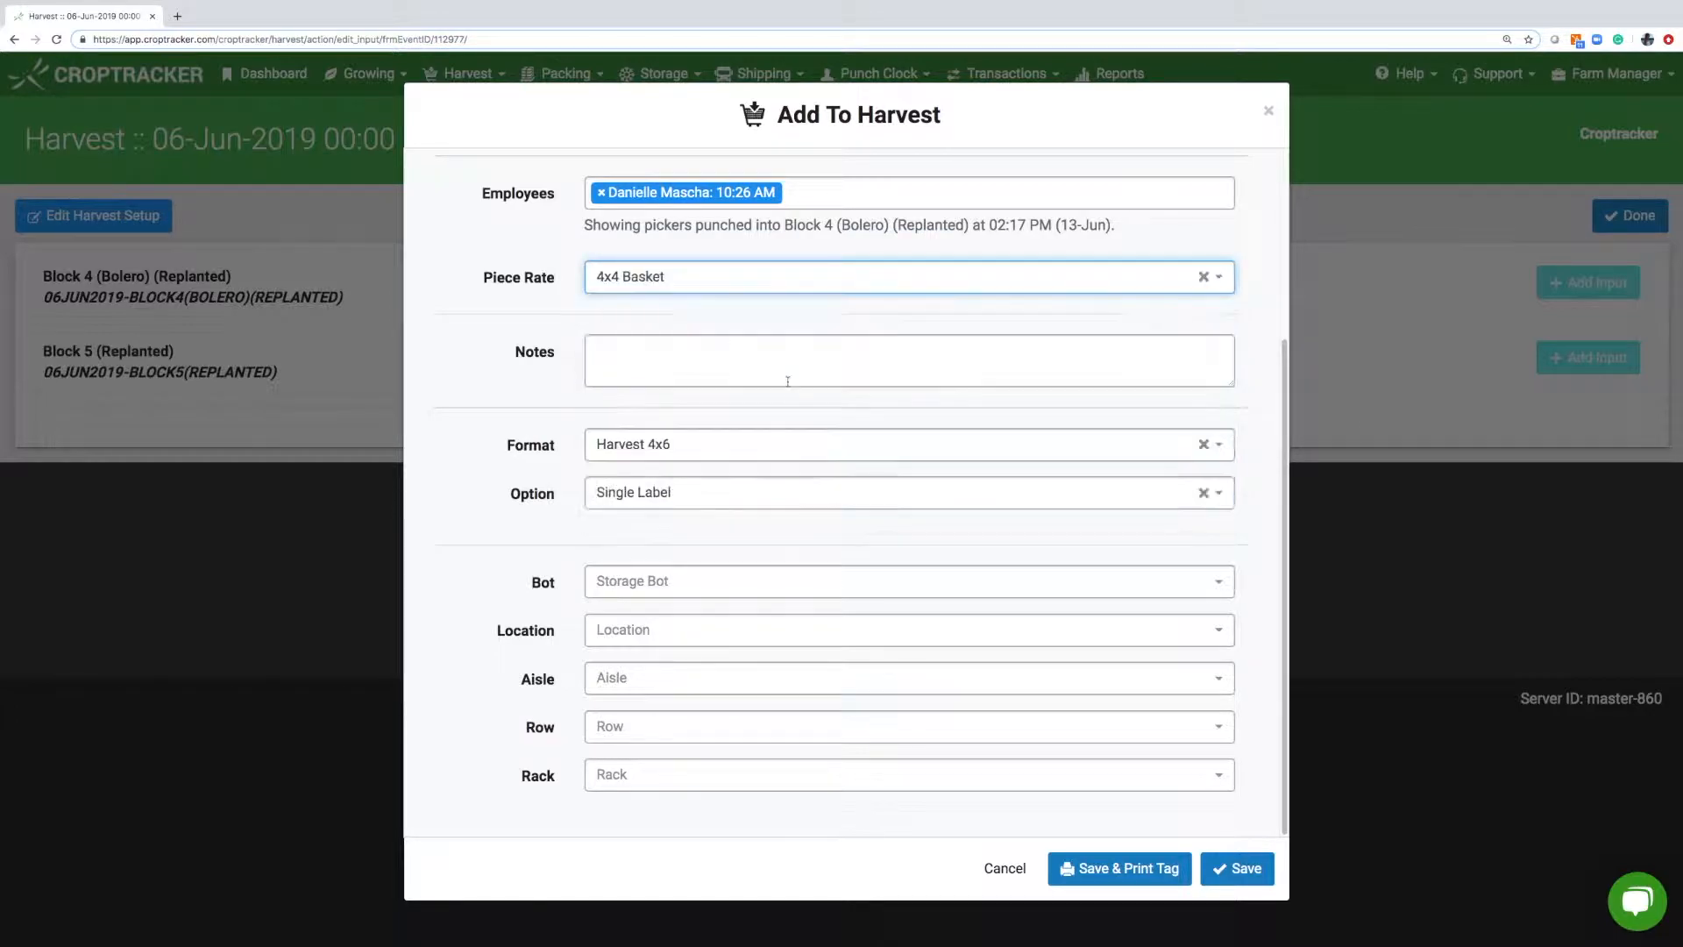
- Assign the harvest input to Storage Bot 1 and check the available storage locations
click(715, 589)
click(713, 653)
click(697, 635)
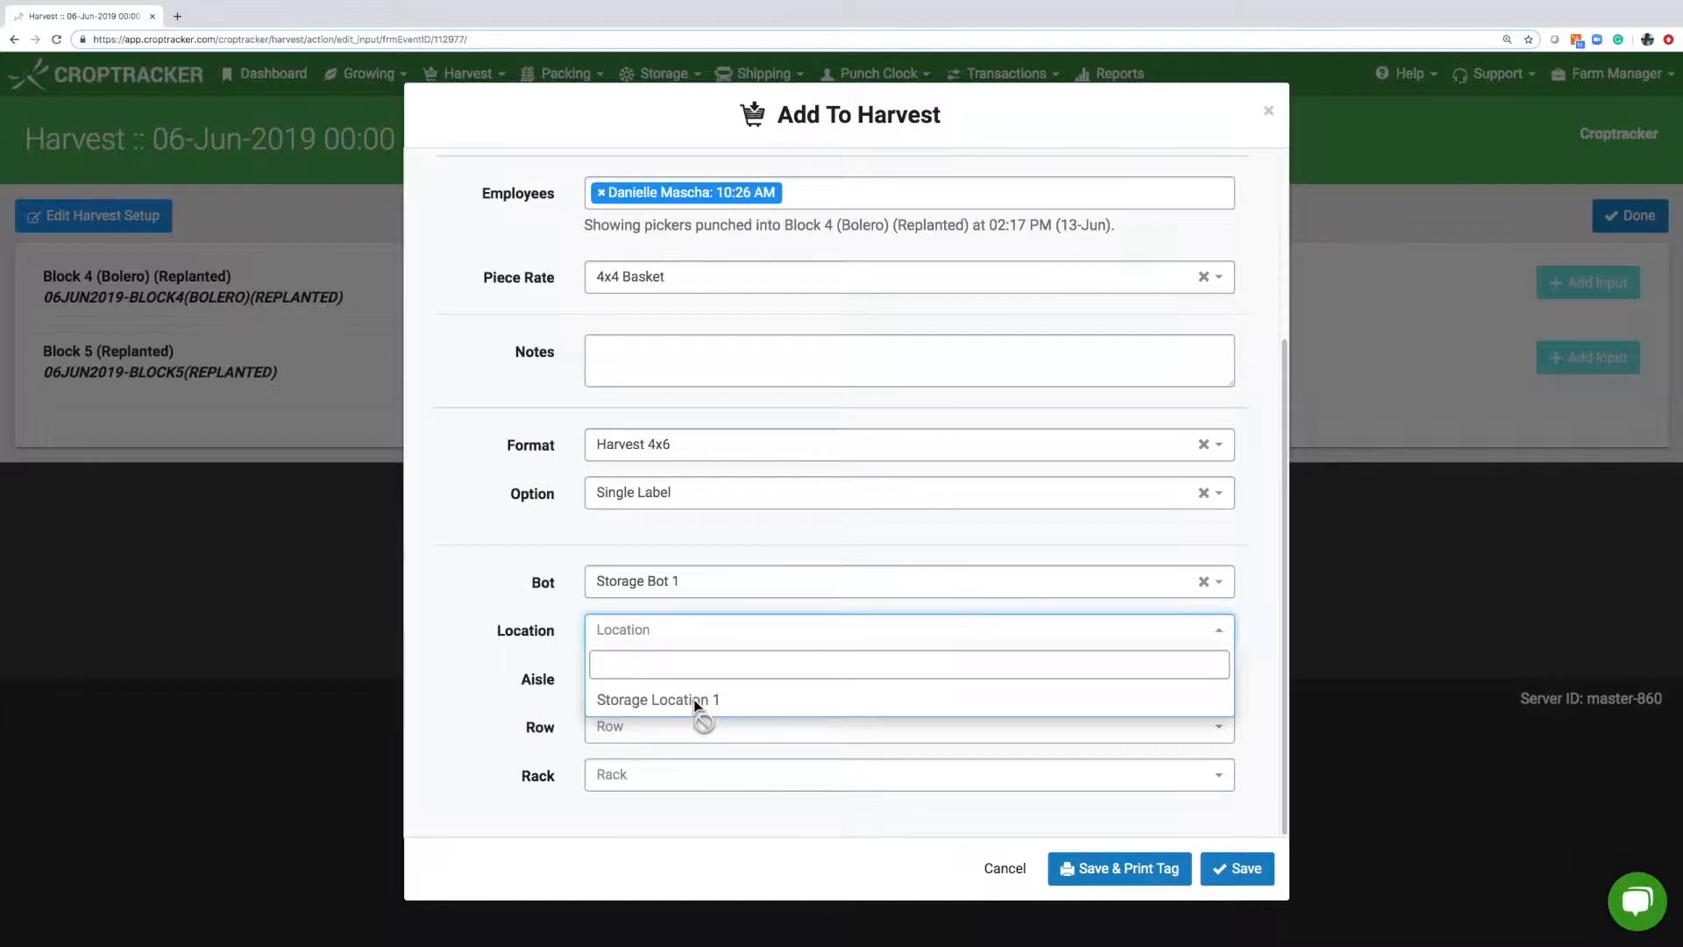
click(855, 535)
- Save the harvest input with its tag, dismissing the print preview, and finish entering harvest inputs
click(1185, 868)
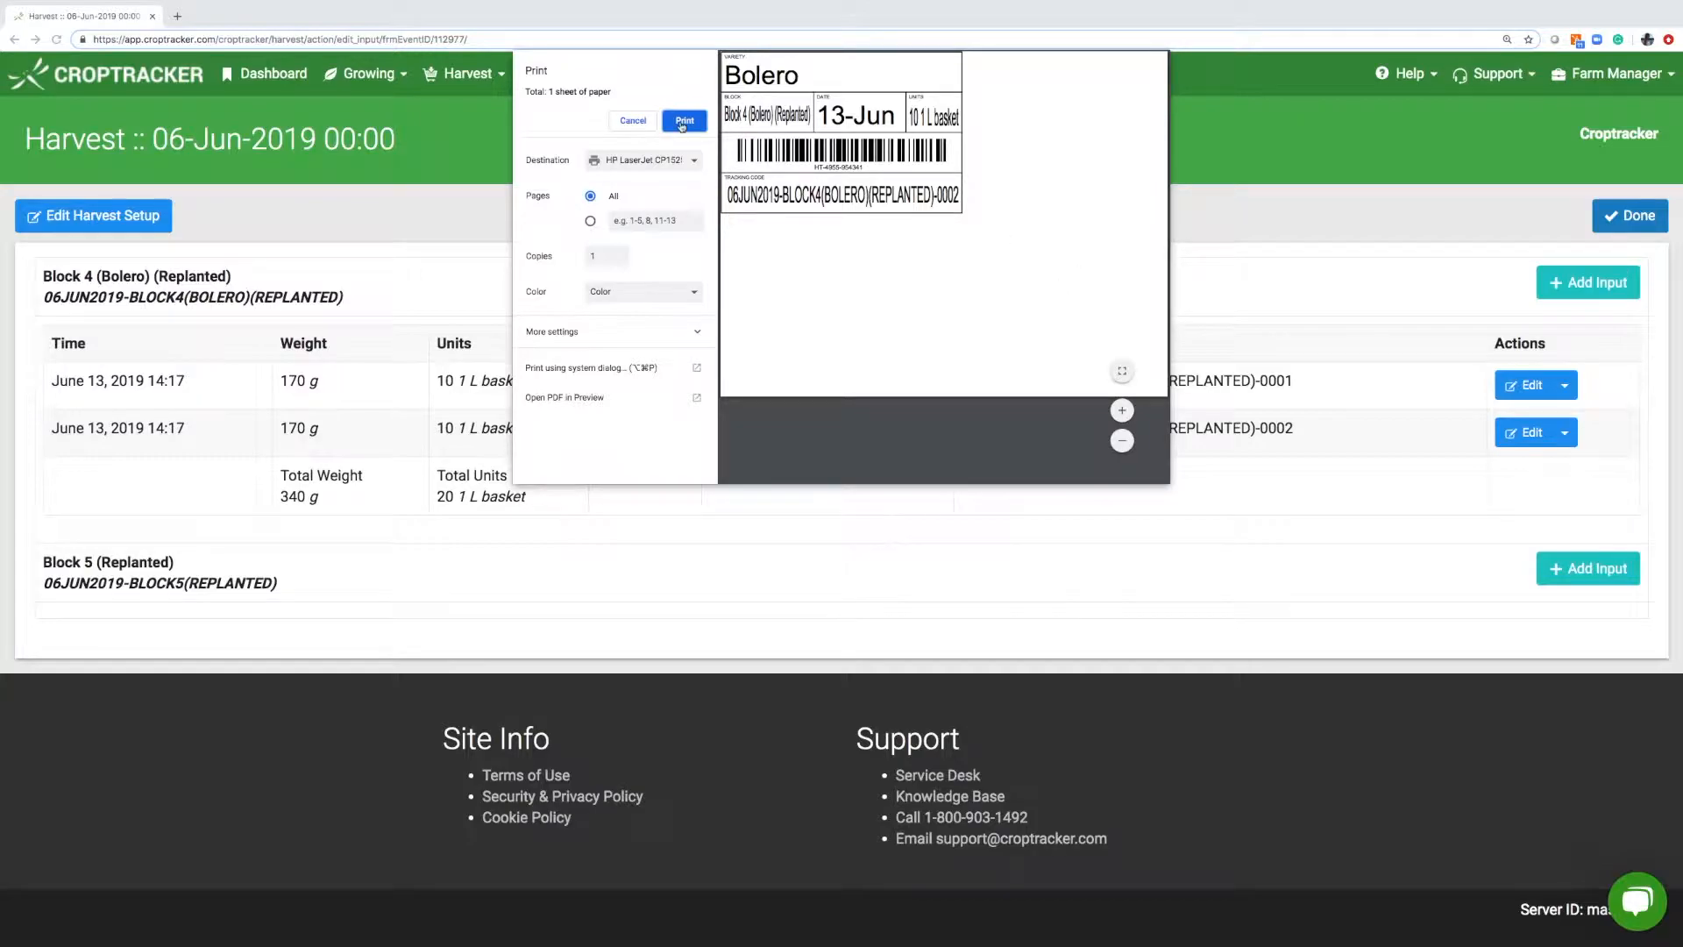
click(611, 123)
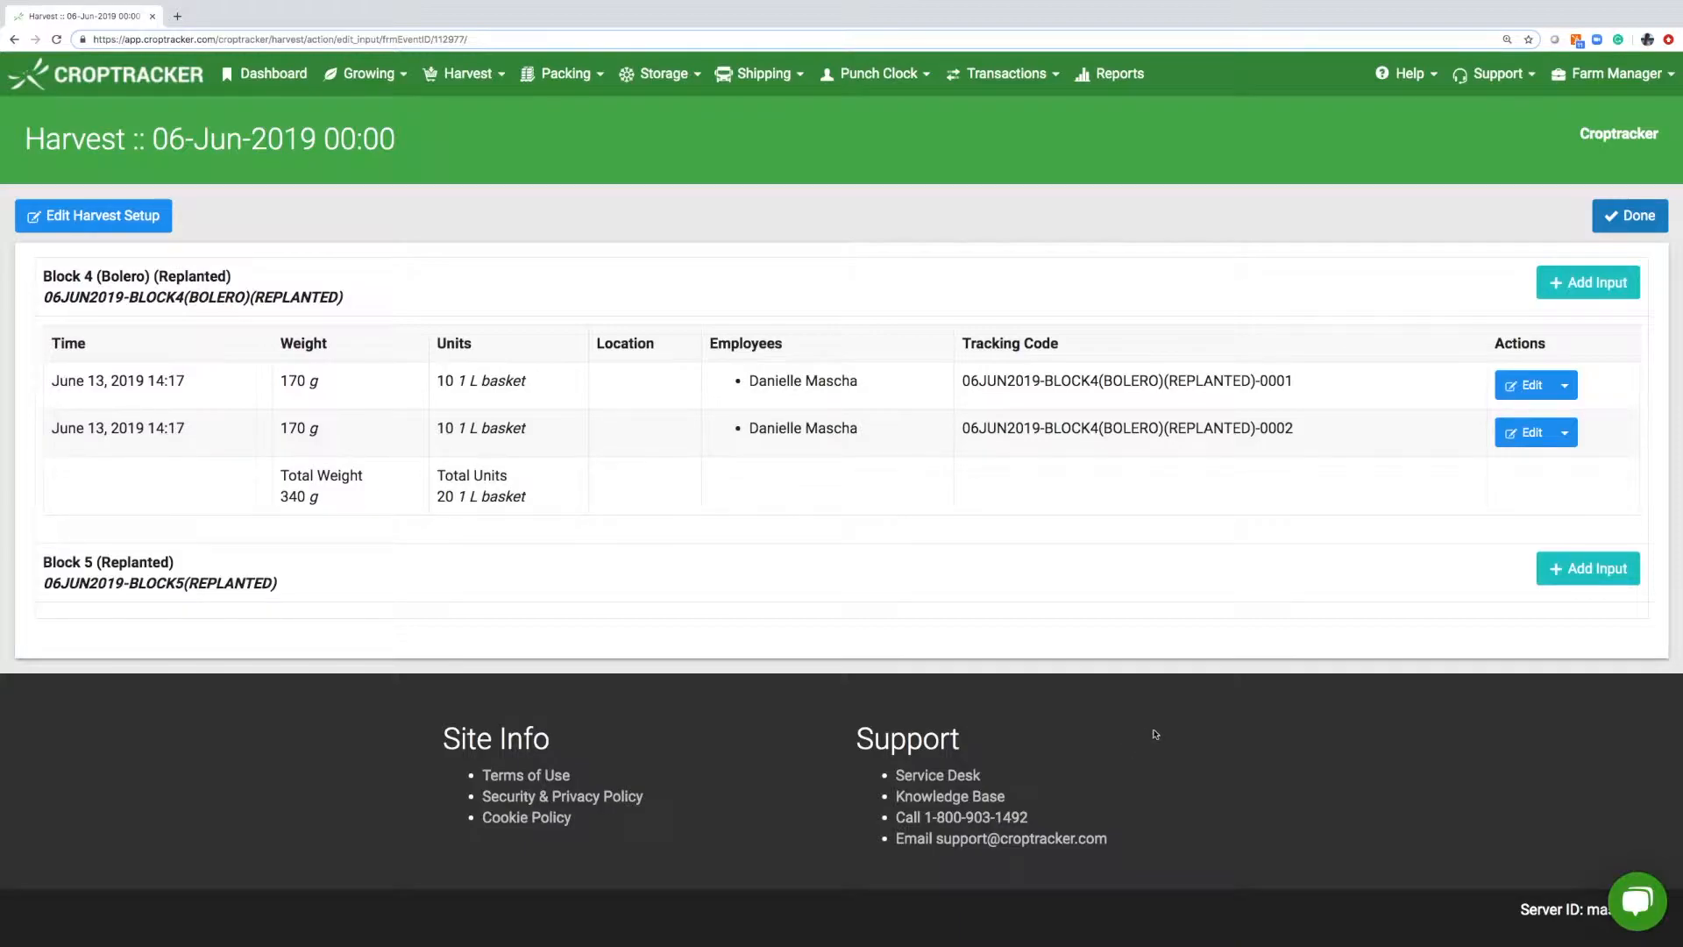
click(1626, 214)
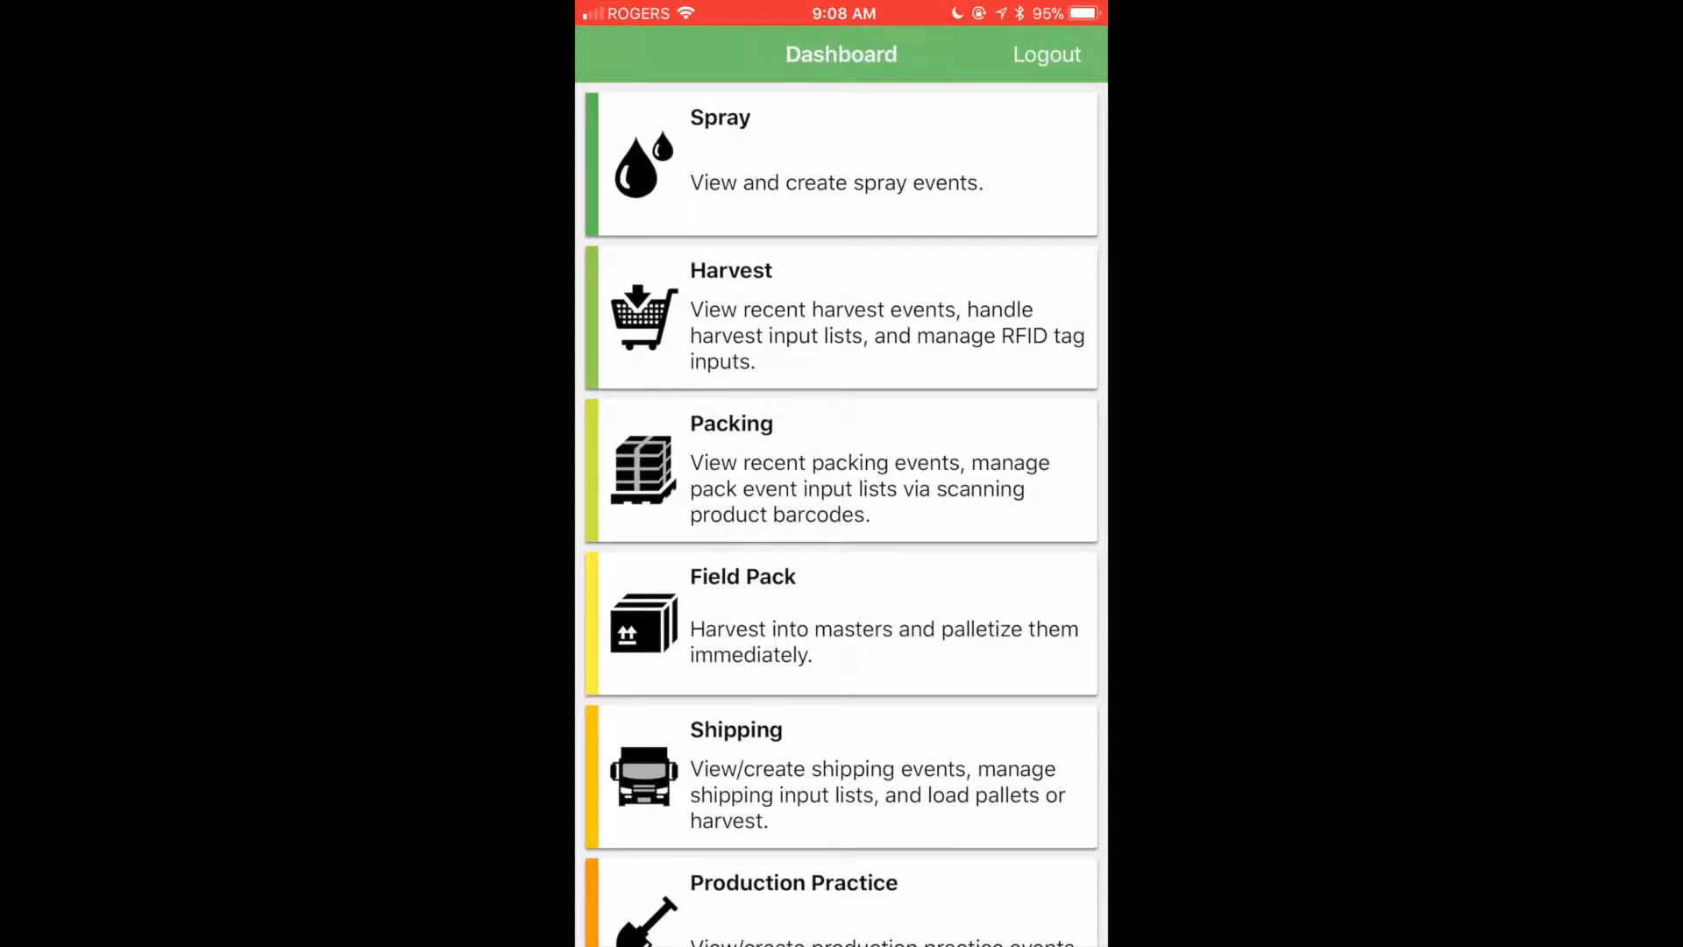
- Open the worklogs of the 01-Jul-2019 blueberry harvest event from Row 21
click(841, 317)
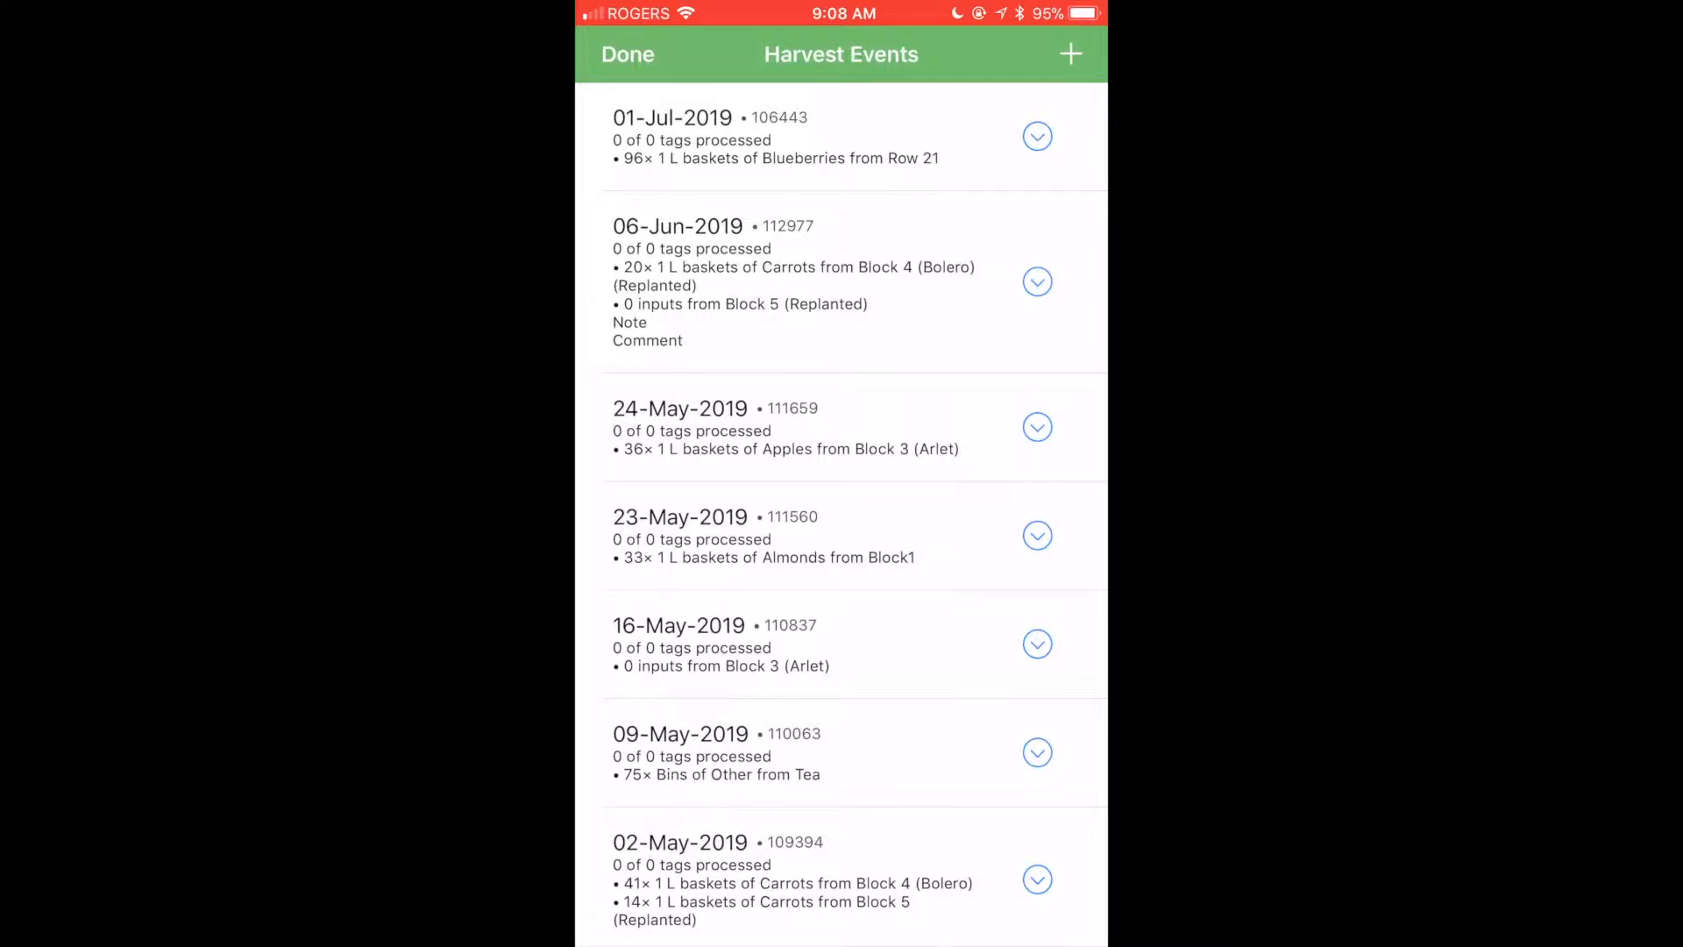
click(1037, 137)
click(841, 592)
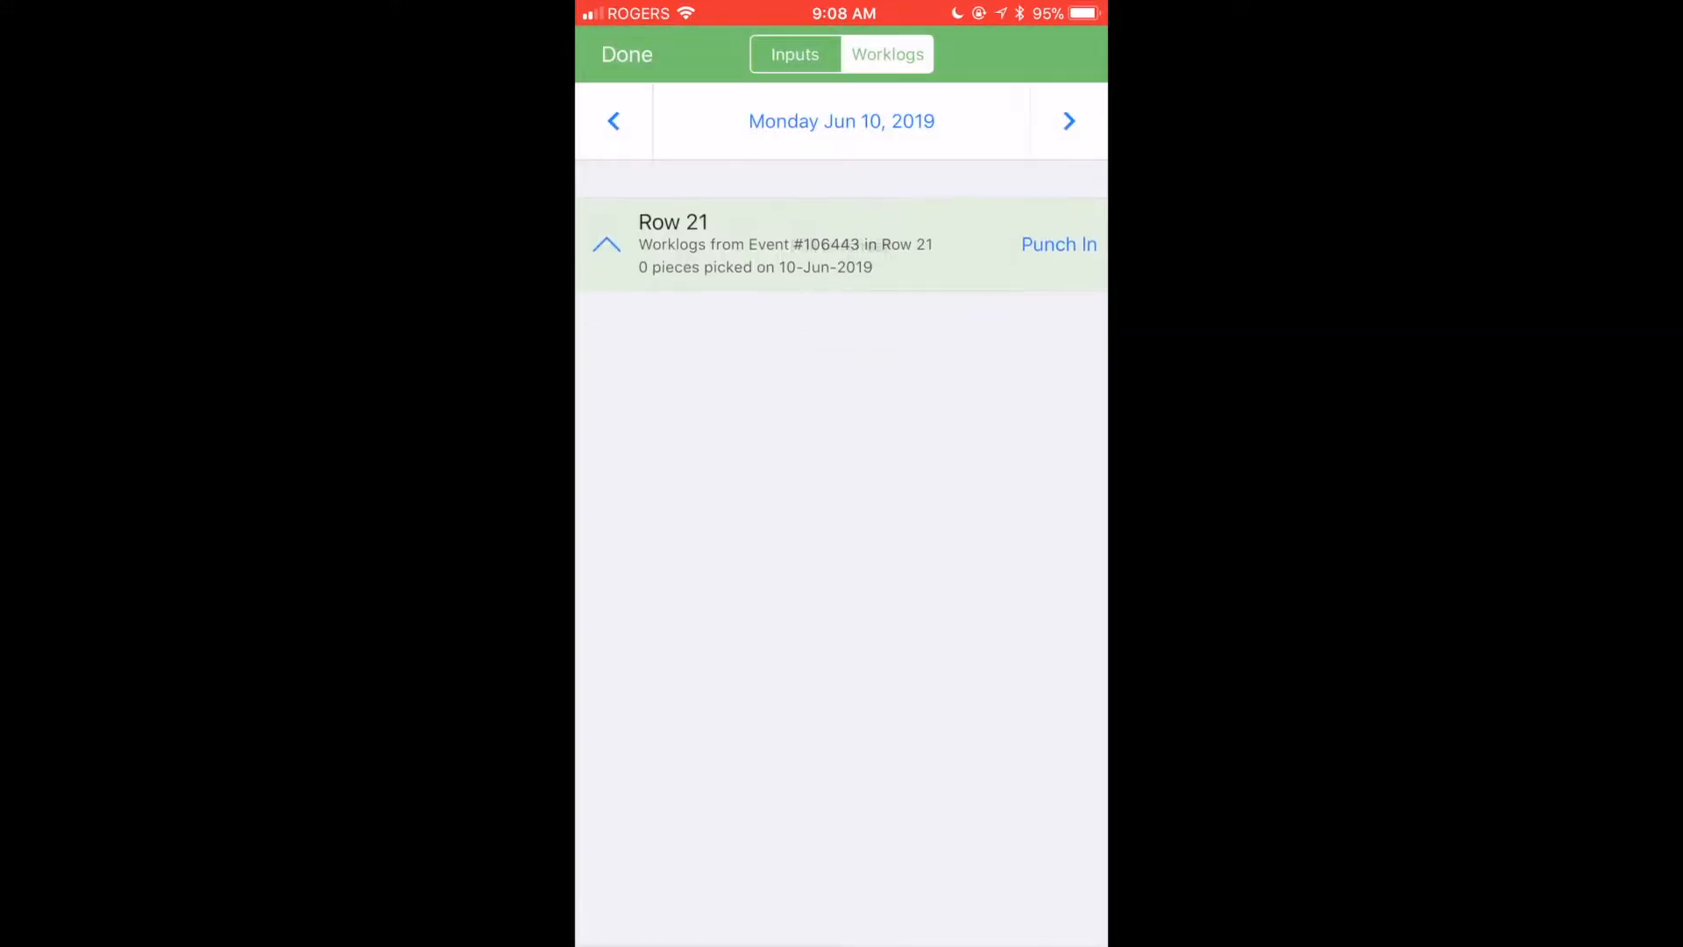
- Switch to the event's inputs and review the new harvest input form for Row 21, including its volume, weight, piece rate and picker sections
click(794, 54)
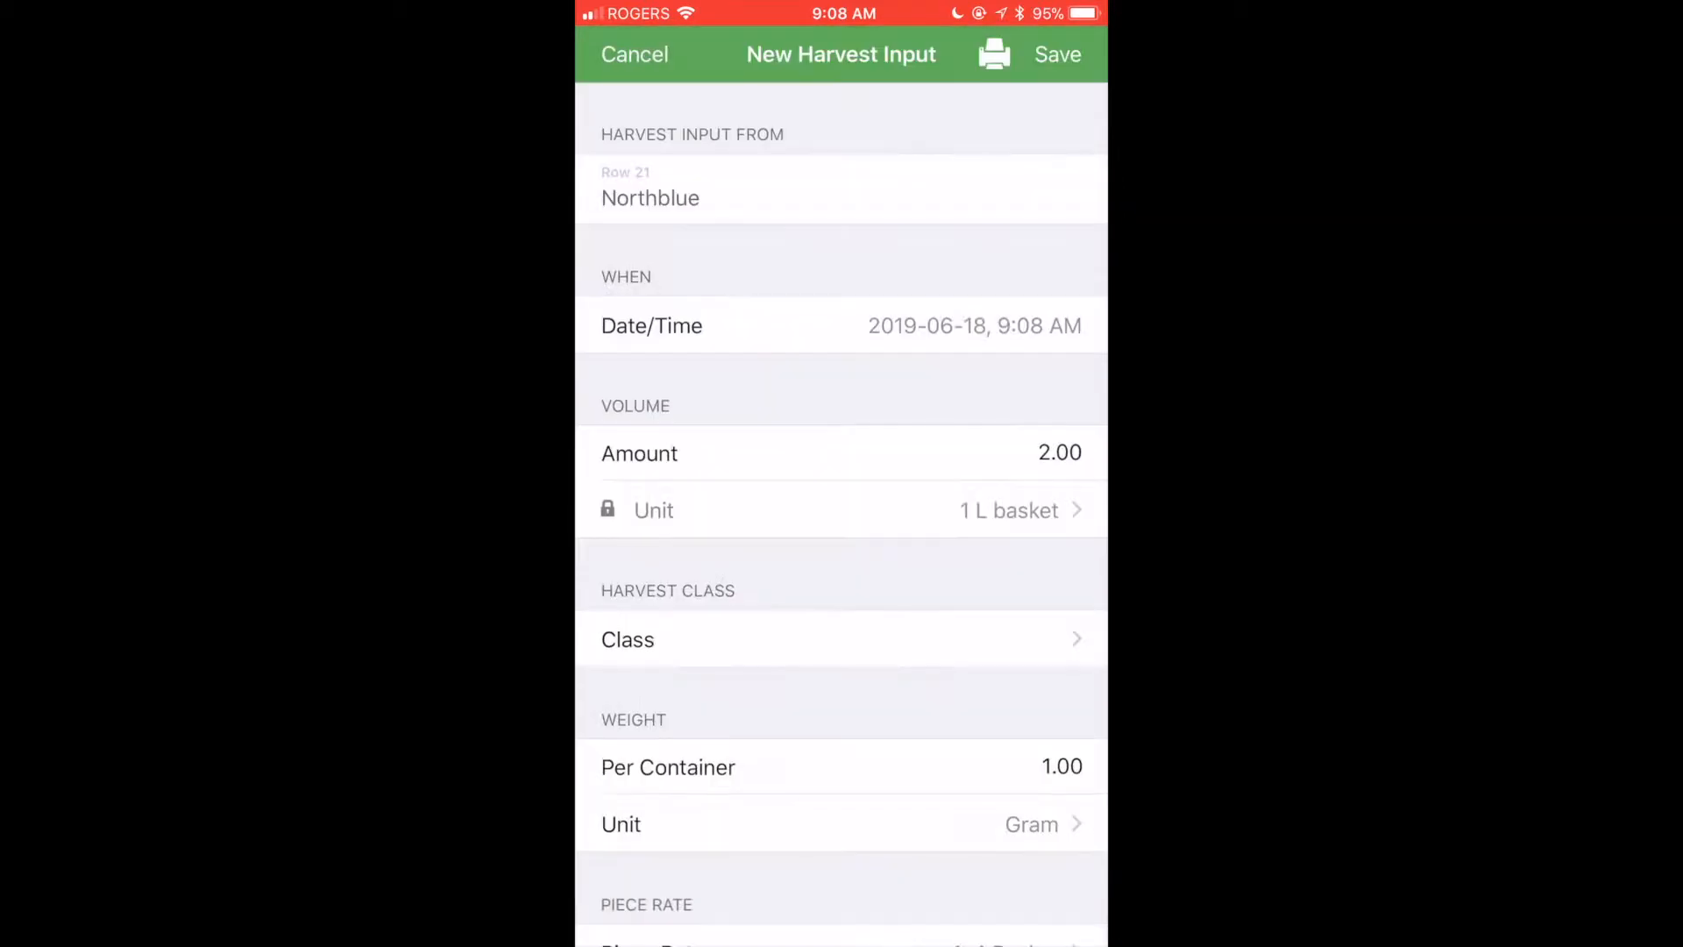
scroll(841, 514, down, 2)
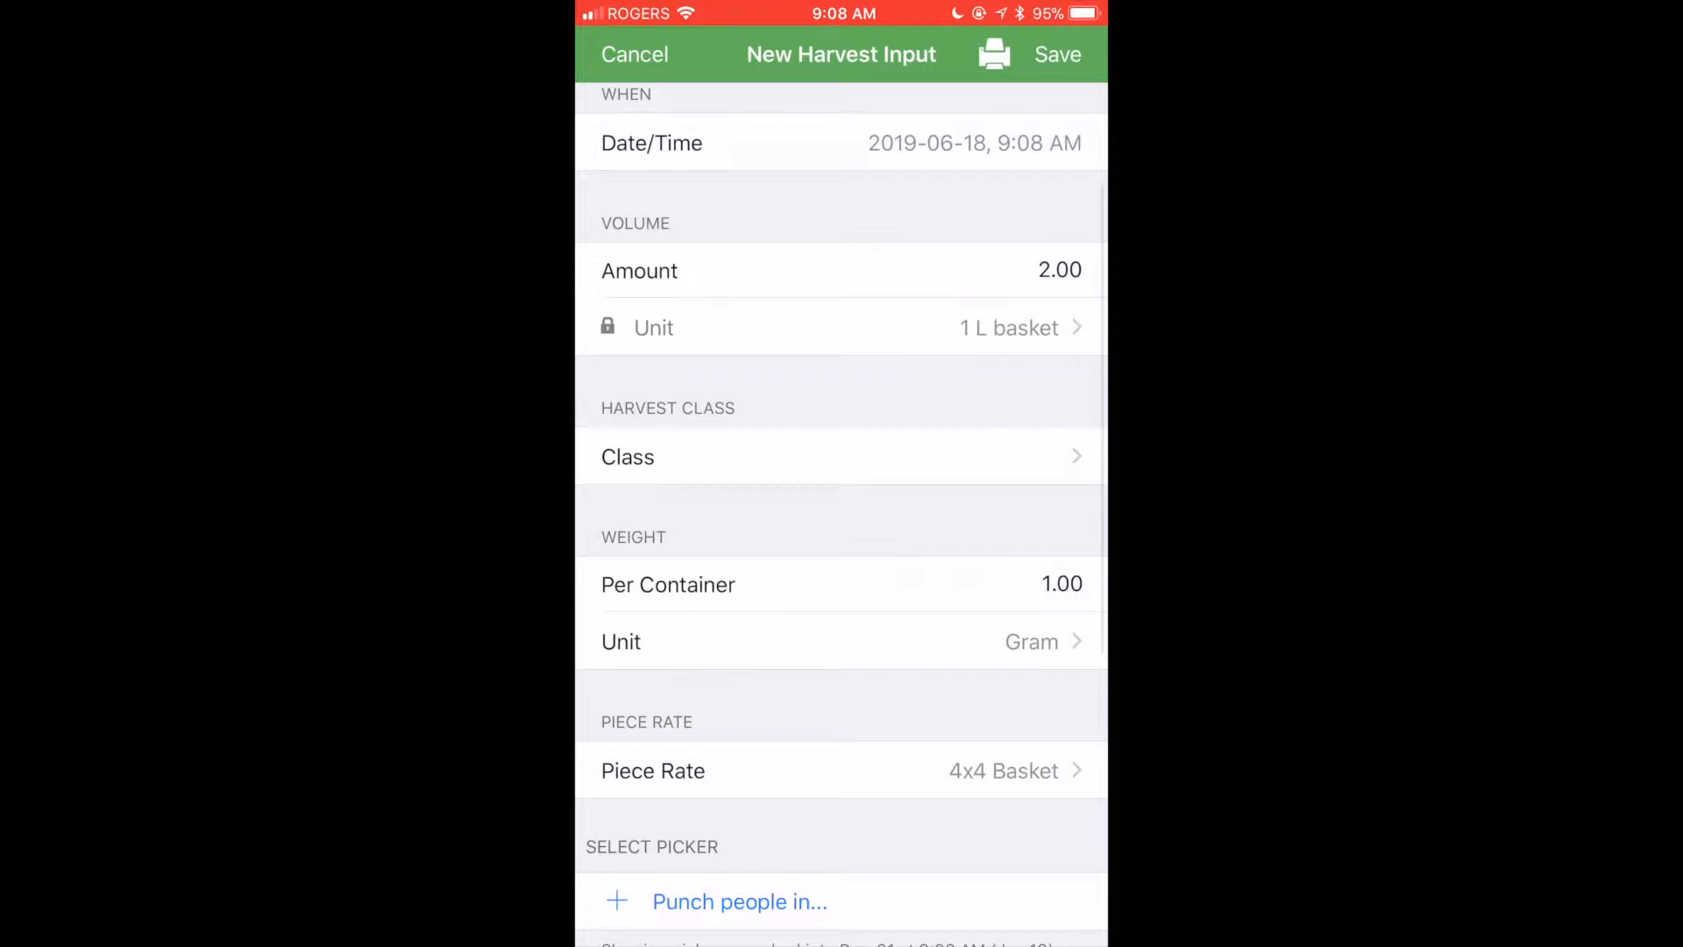
scroll(842, 515, down, 5)
scroll(841, 515, down, 3)
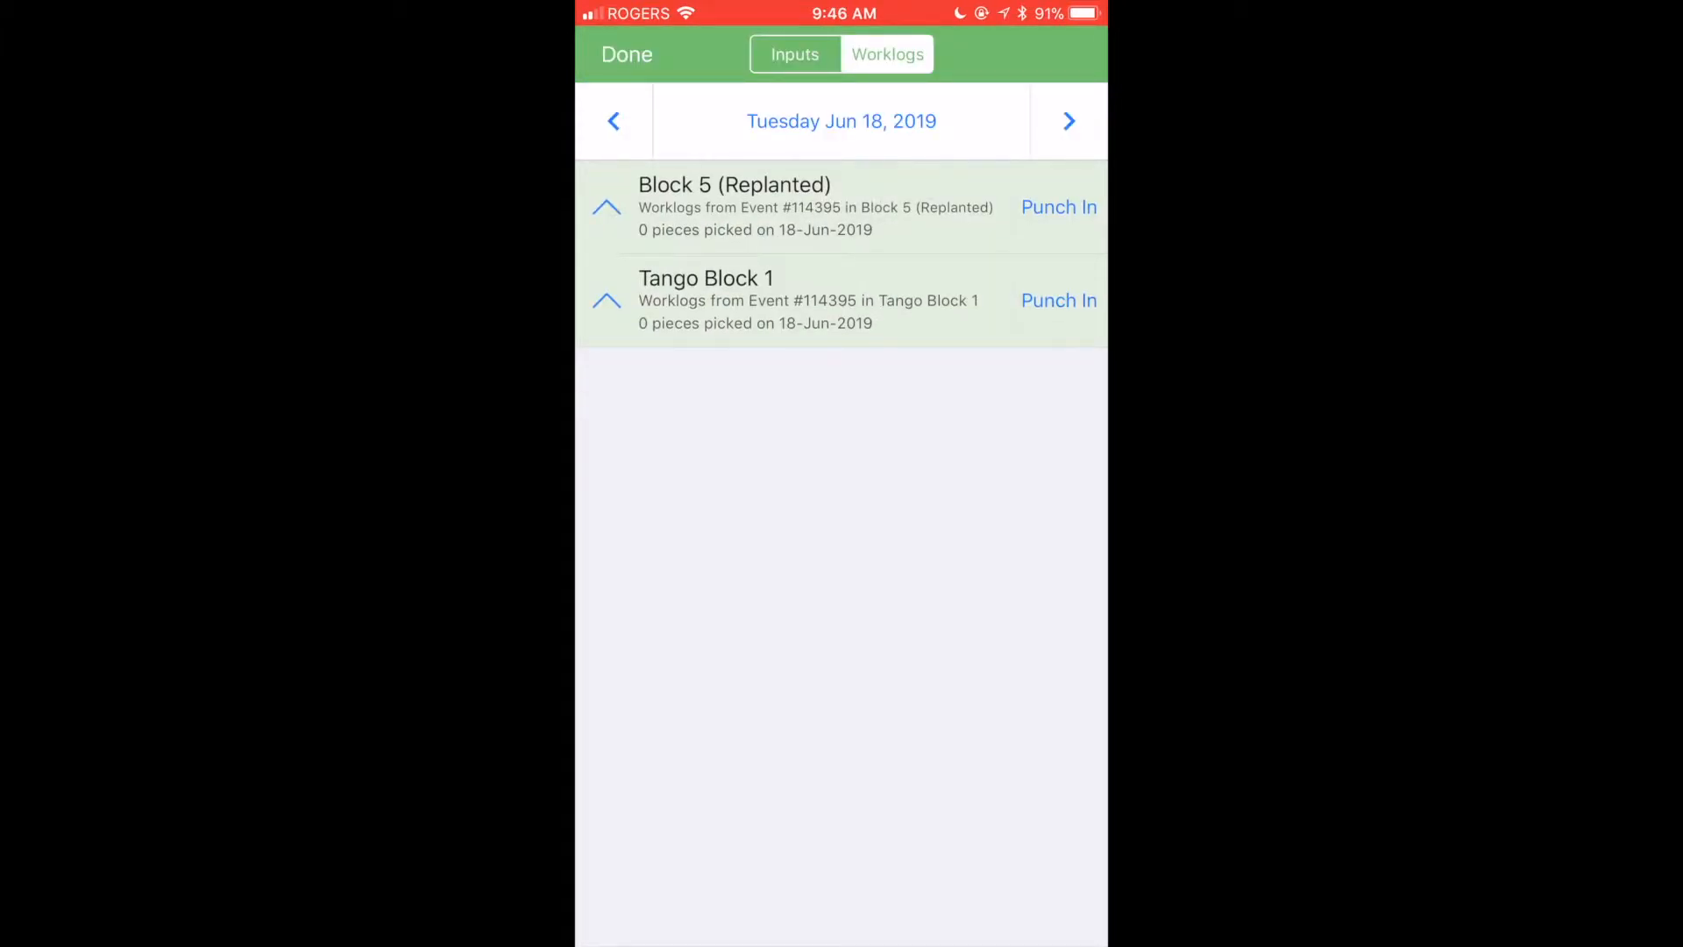
- Start a punch-in for Block 5 (Replanted) and select all five employees in the Blueberry Pickers crew
click(1059, 207)
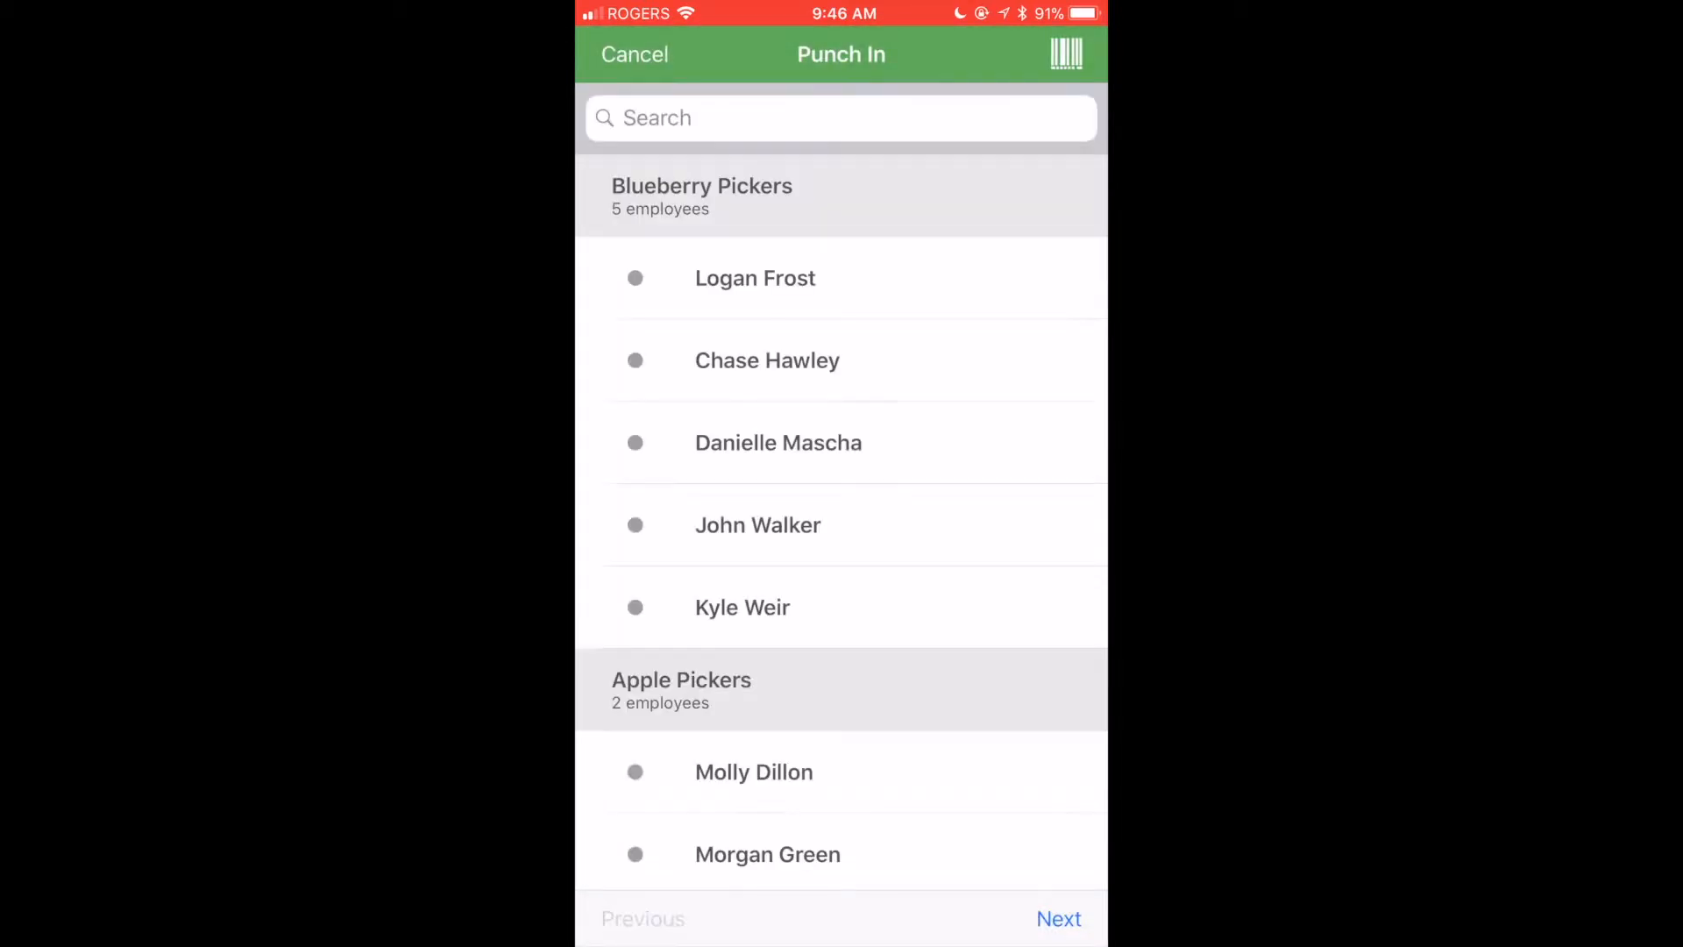
click(841, 278)
click(842, 360)
click(842, 443)
click(842, 525)
click(841, 608)
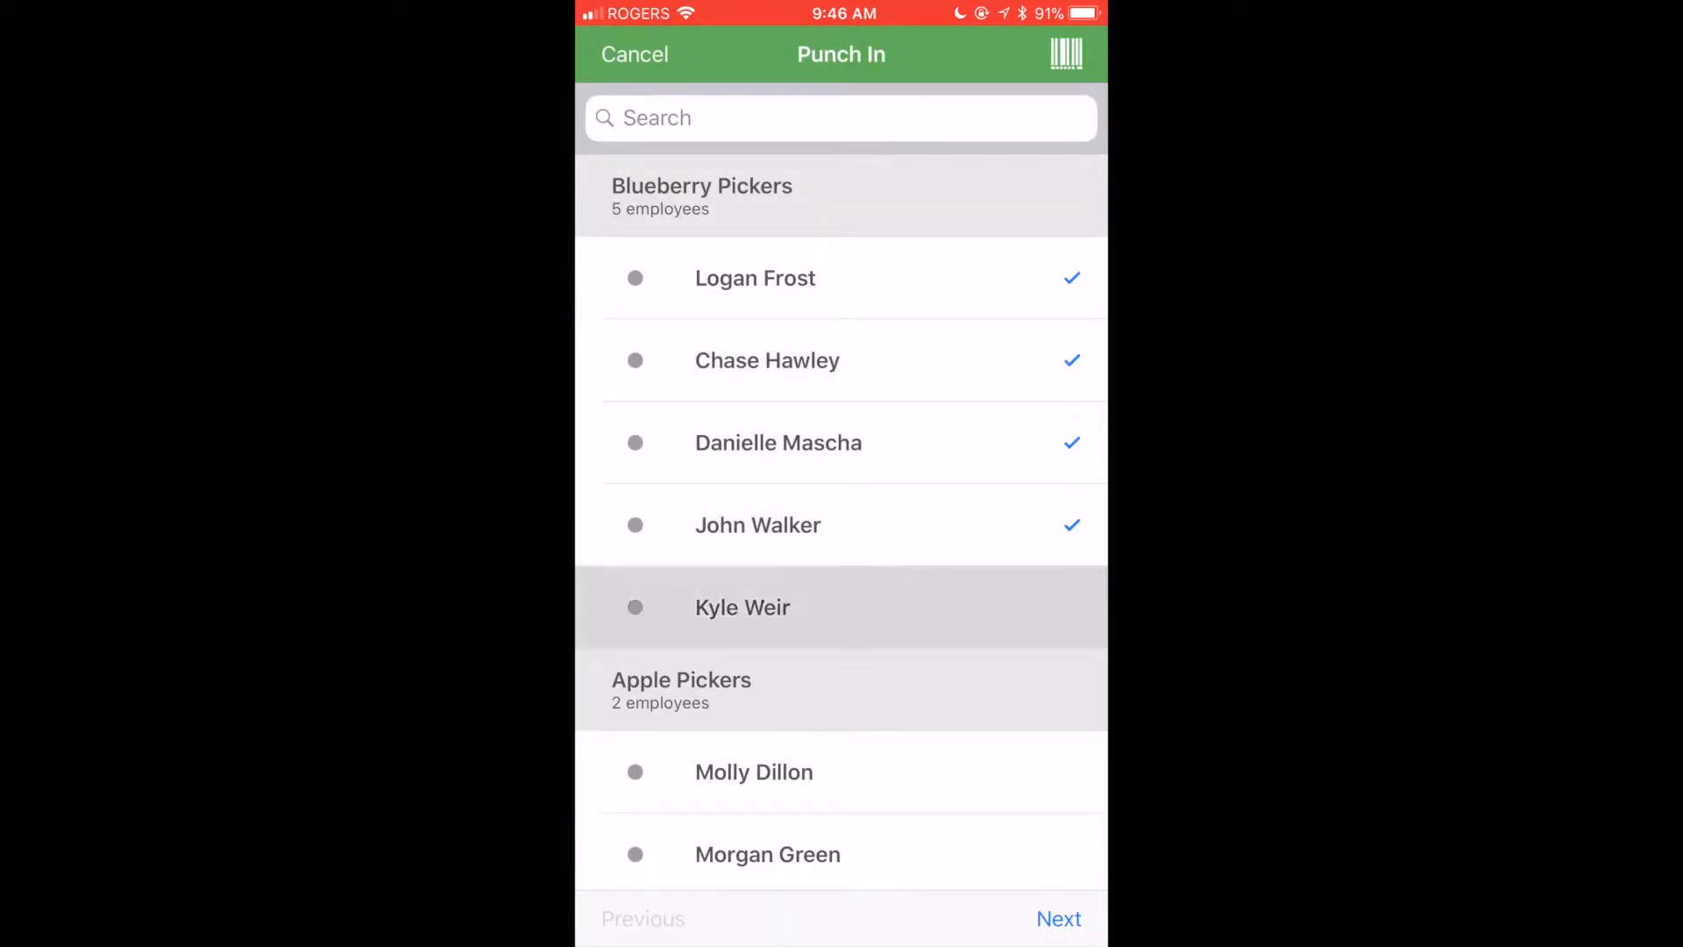
- Punch the selected pickers in to Block 5 (Replanted) for Piecemeal Harvest, keeping the work flagged as piece work
click(1058, 919)
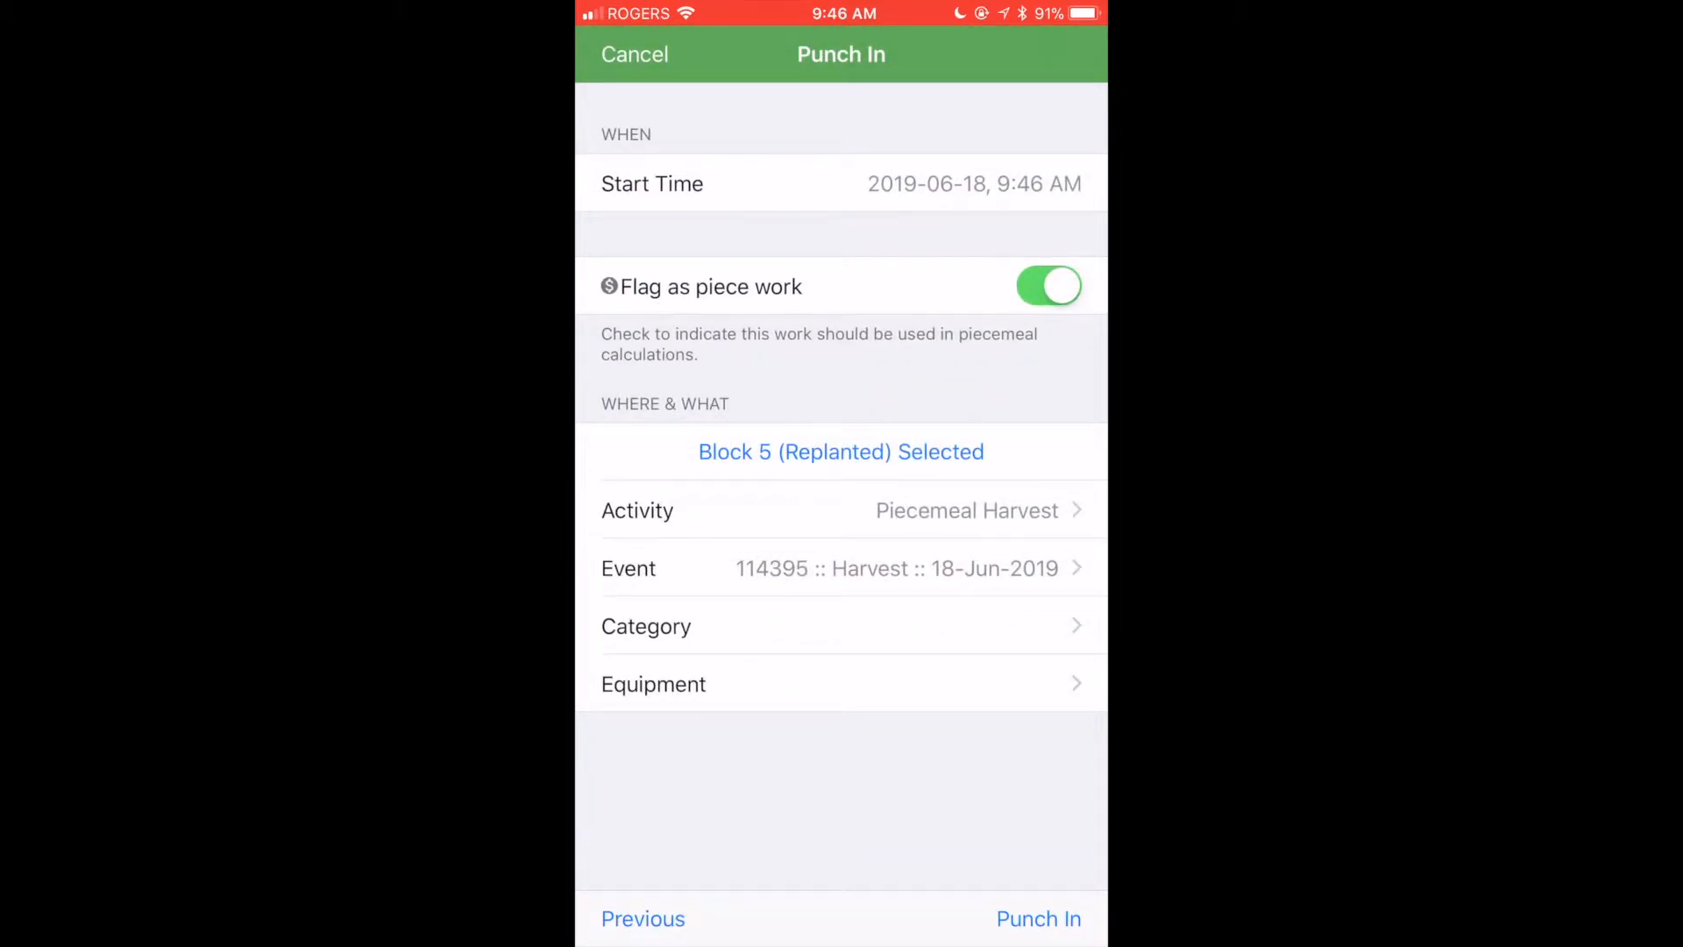
click(1049, 286)
click(1049, 285)
click(1039, 919)
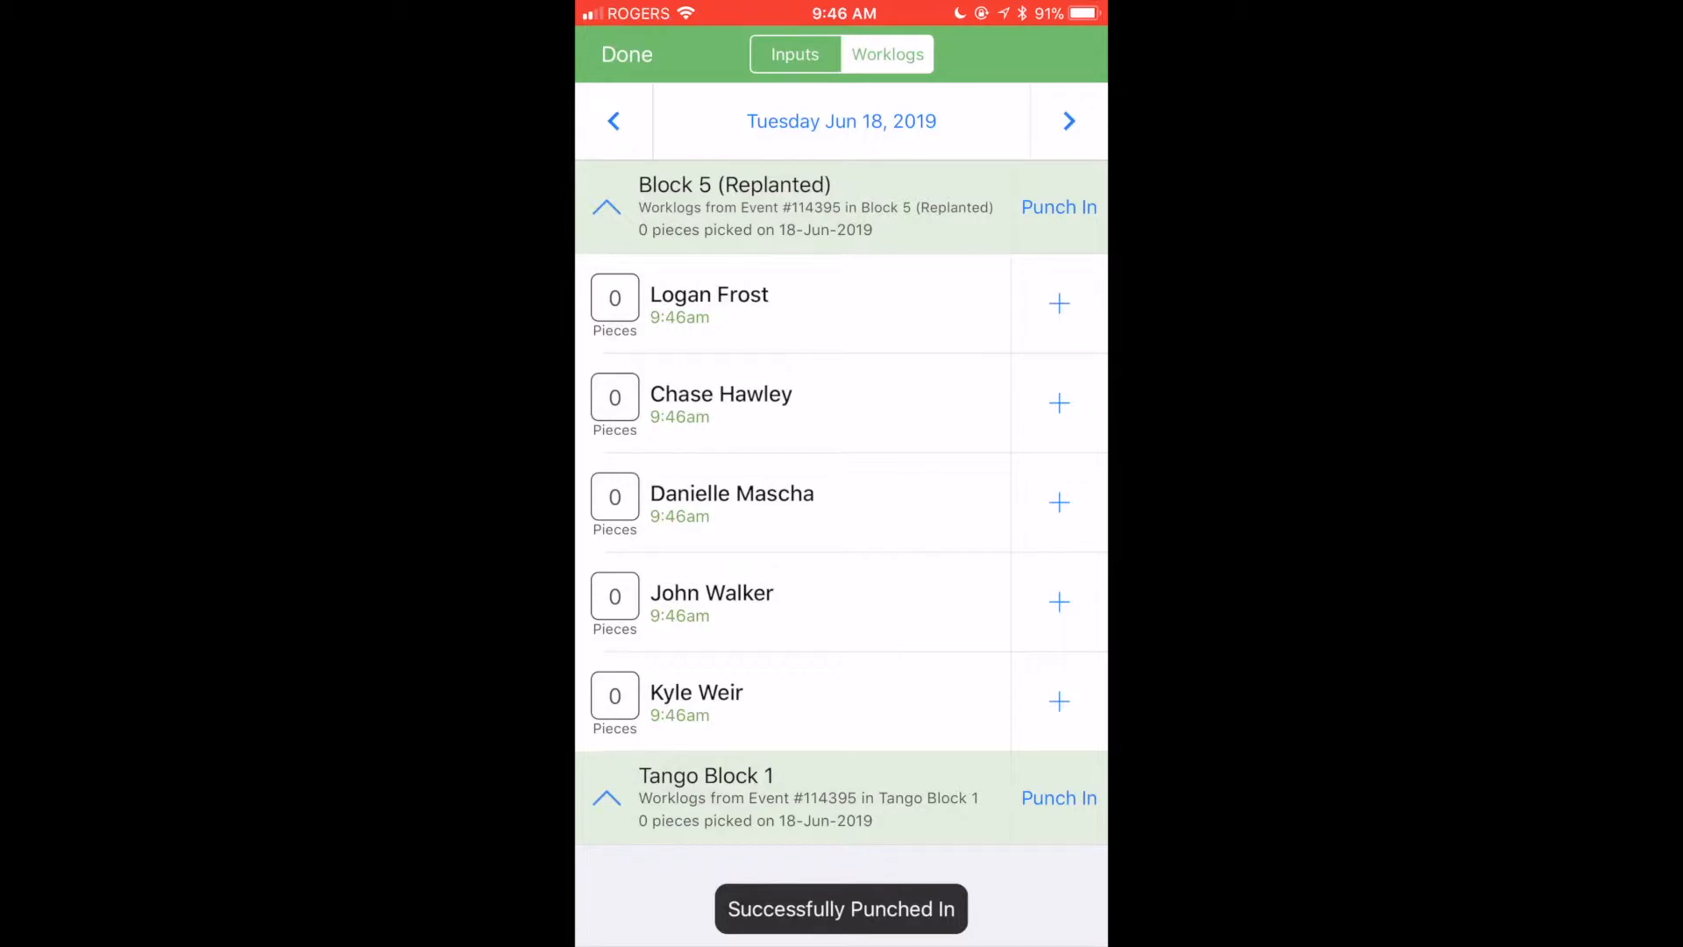
- Start a harvest input for the first picker punched in to Block 5 (Replanted), with an amount of 1 and unit 1 L basket
click(1059, 303)
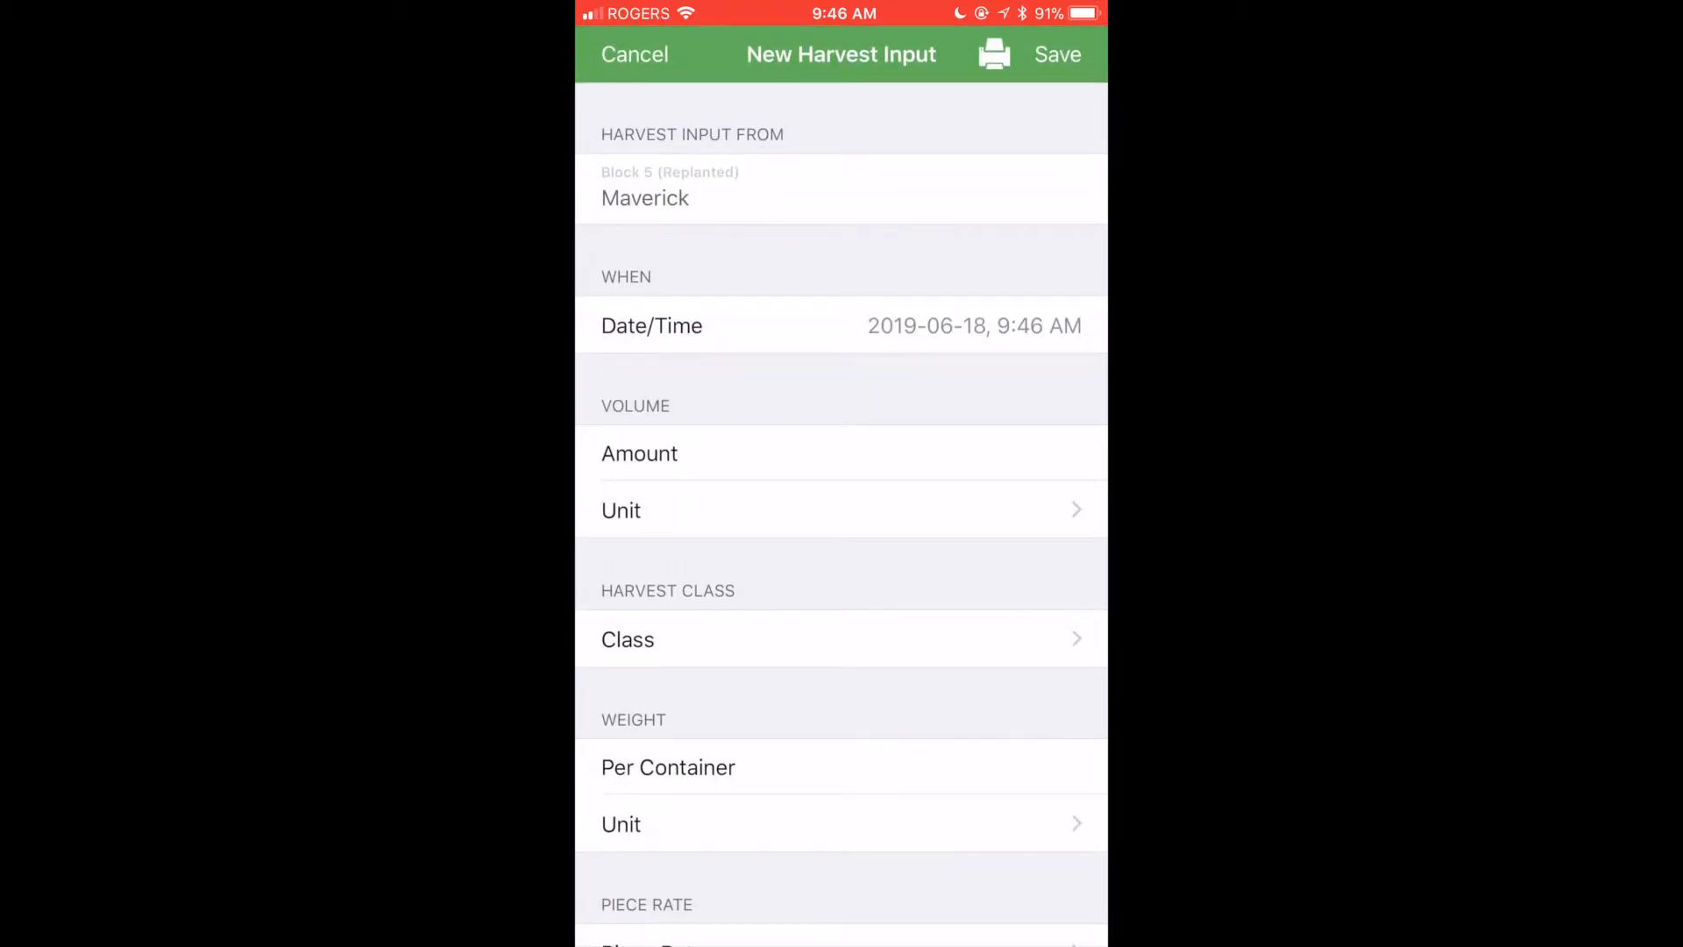
scroll(841, 514, down, 1)
click(842, 341)
text(1)
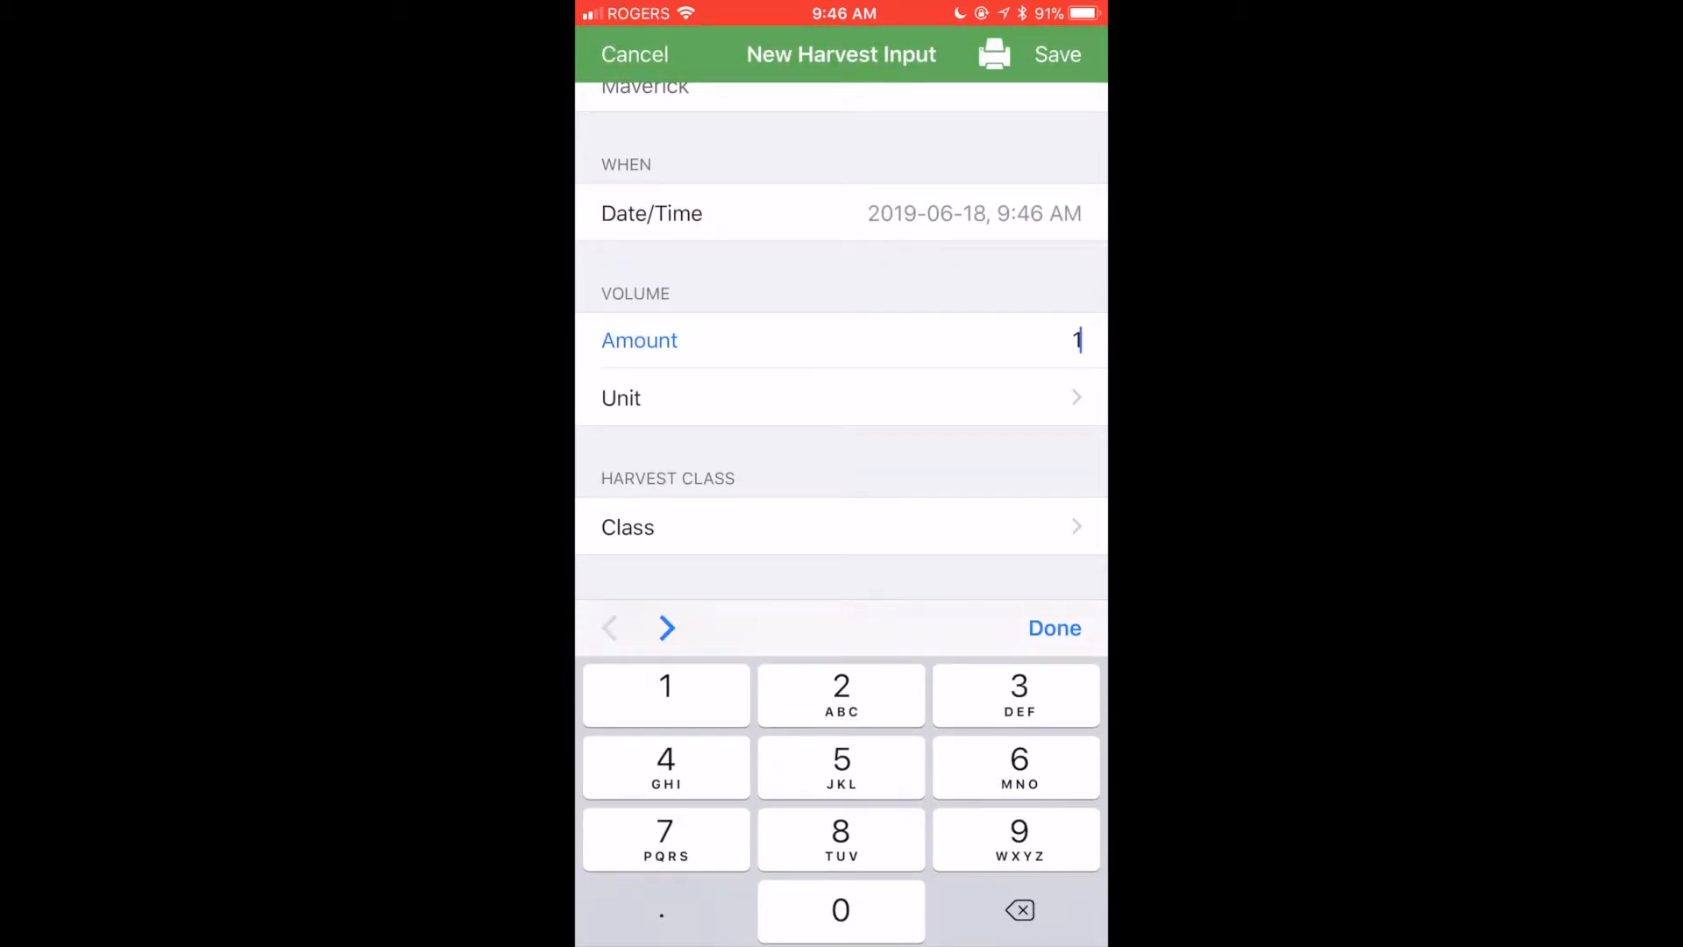
click(1054, 628)
click(842, 398)
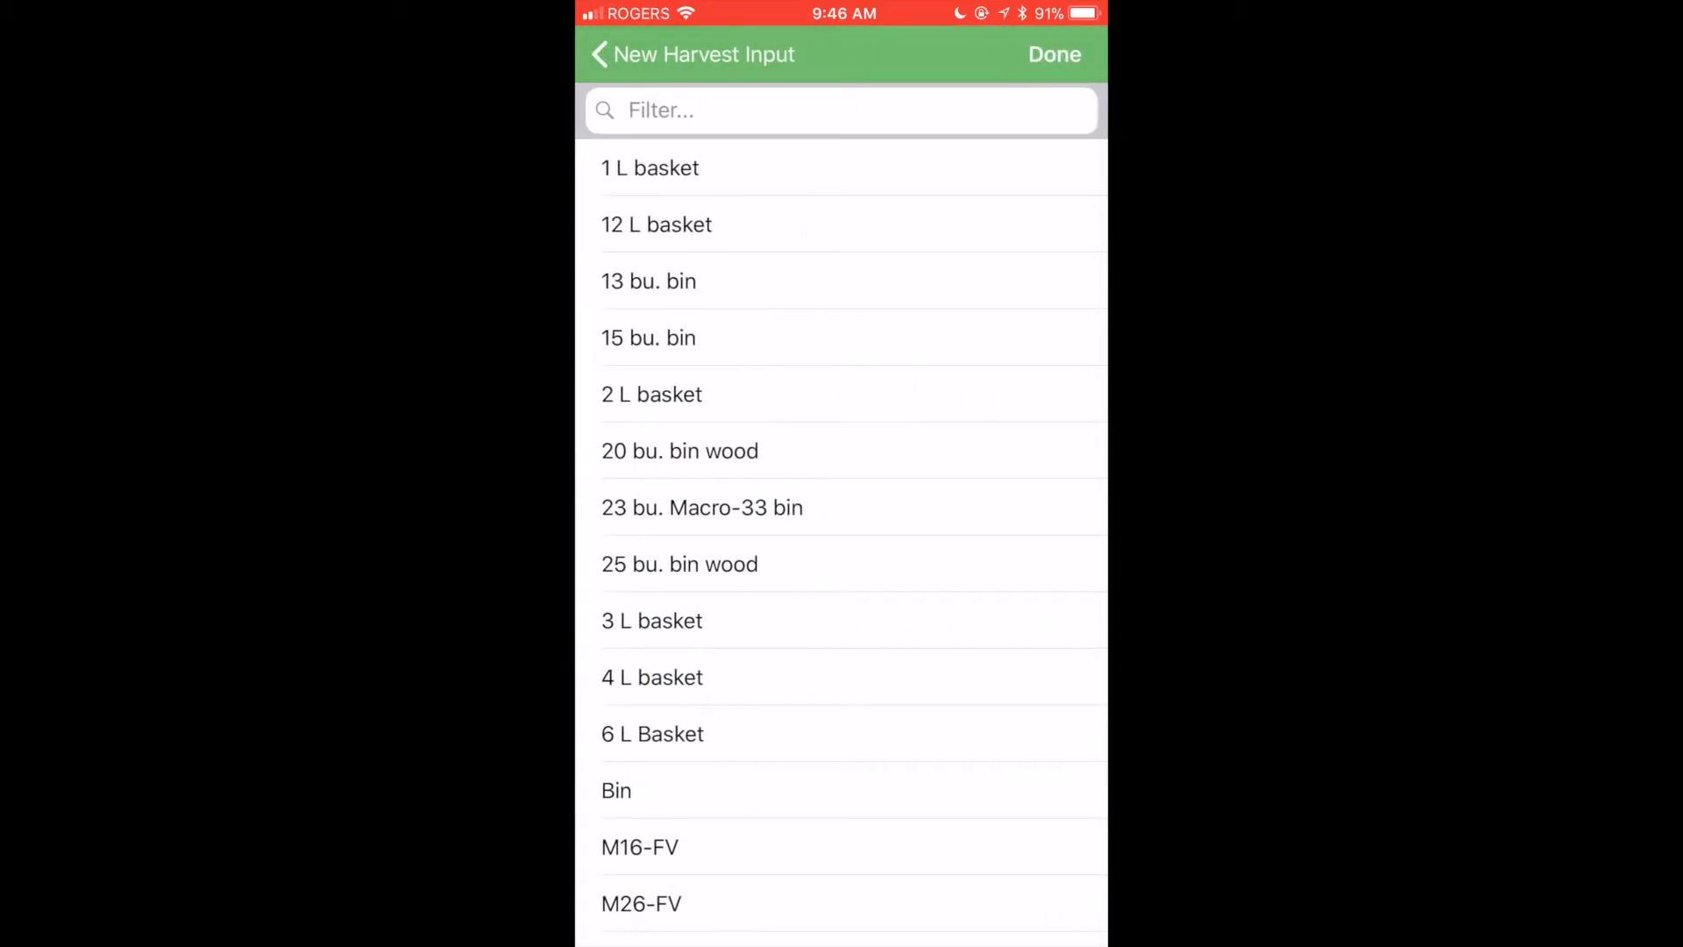
click(649, 167)
- Set the piece rate to 4x4 Basket, add the second listed picker to the harvest input, and save it
scroll(841, 514, down, 5)
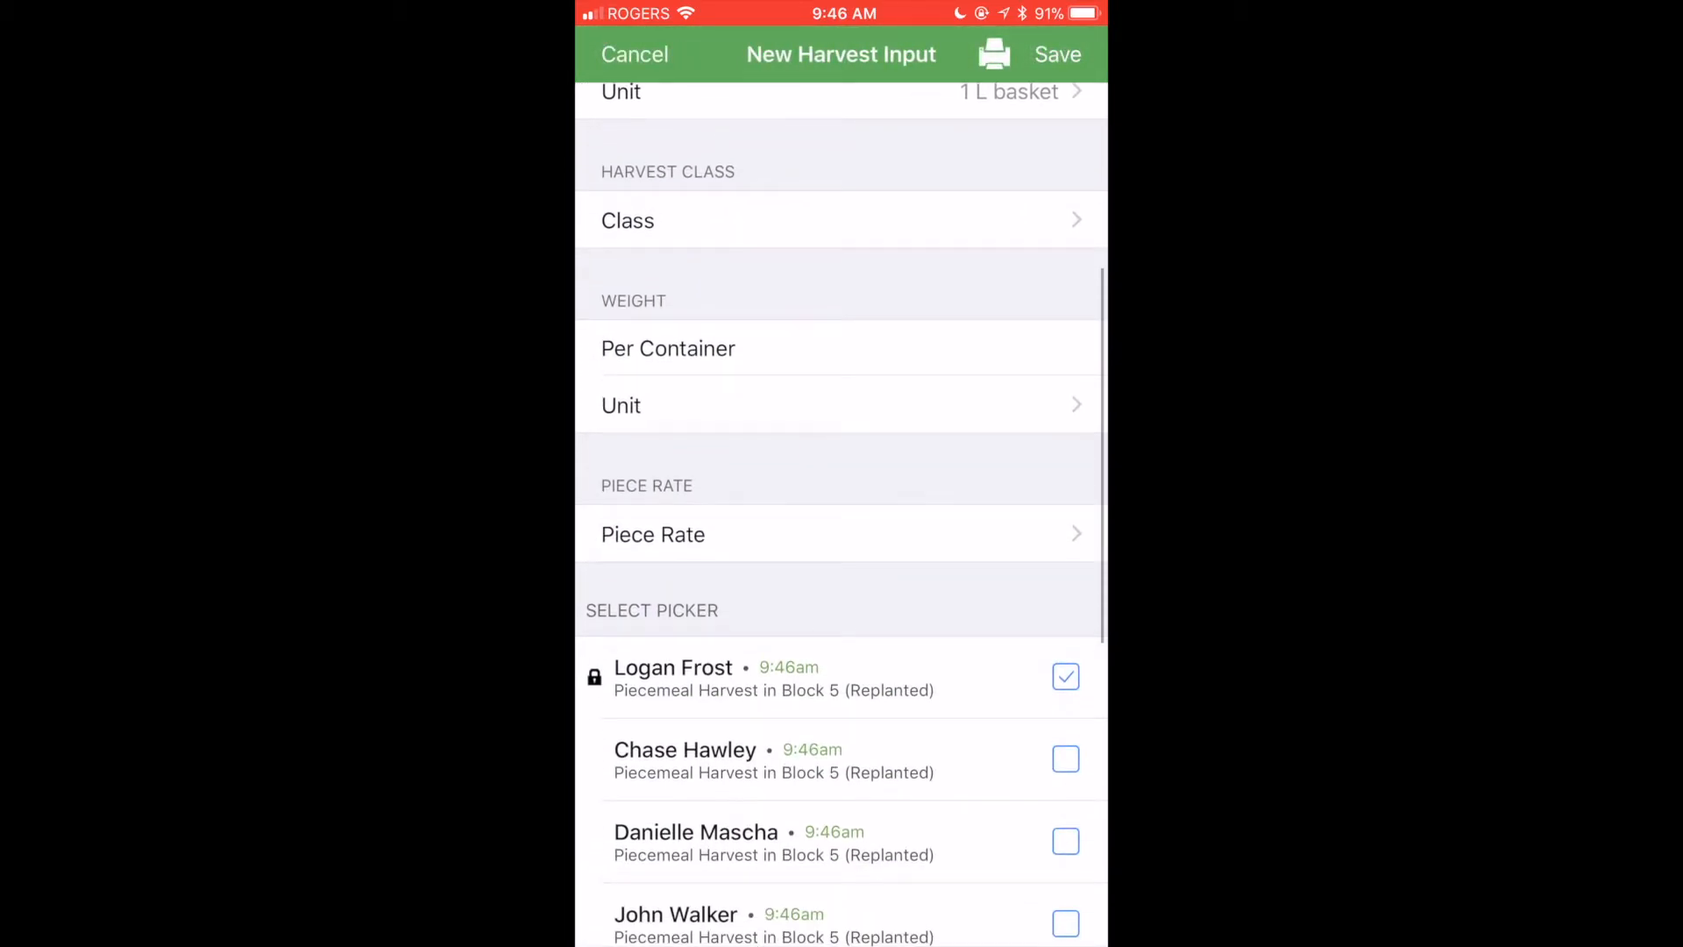
click(653, 441)
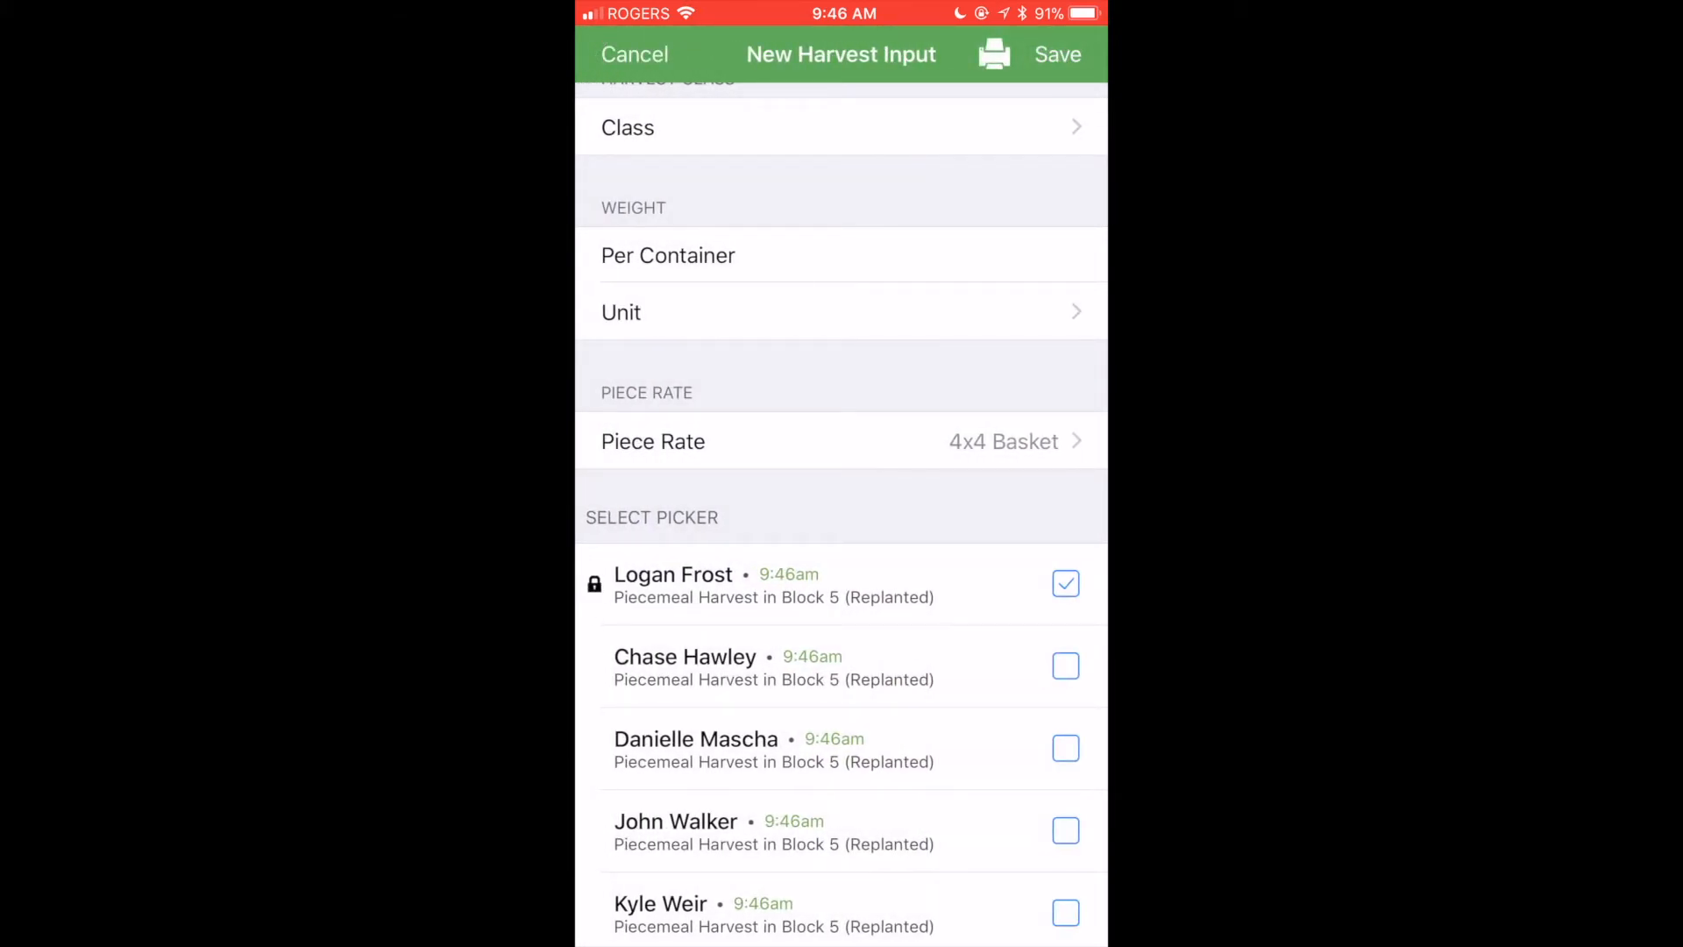
scroll(841, 507, down, 5)
click(1065, 310)
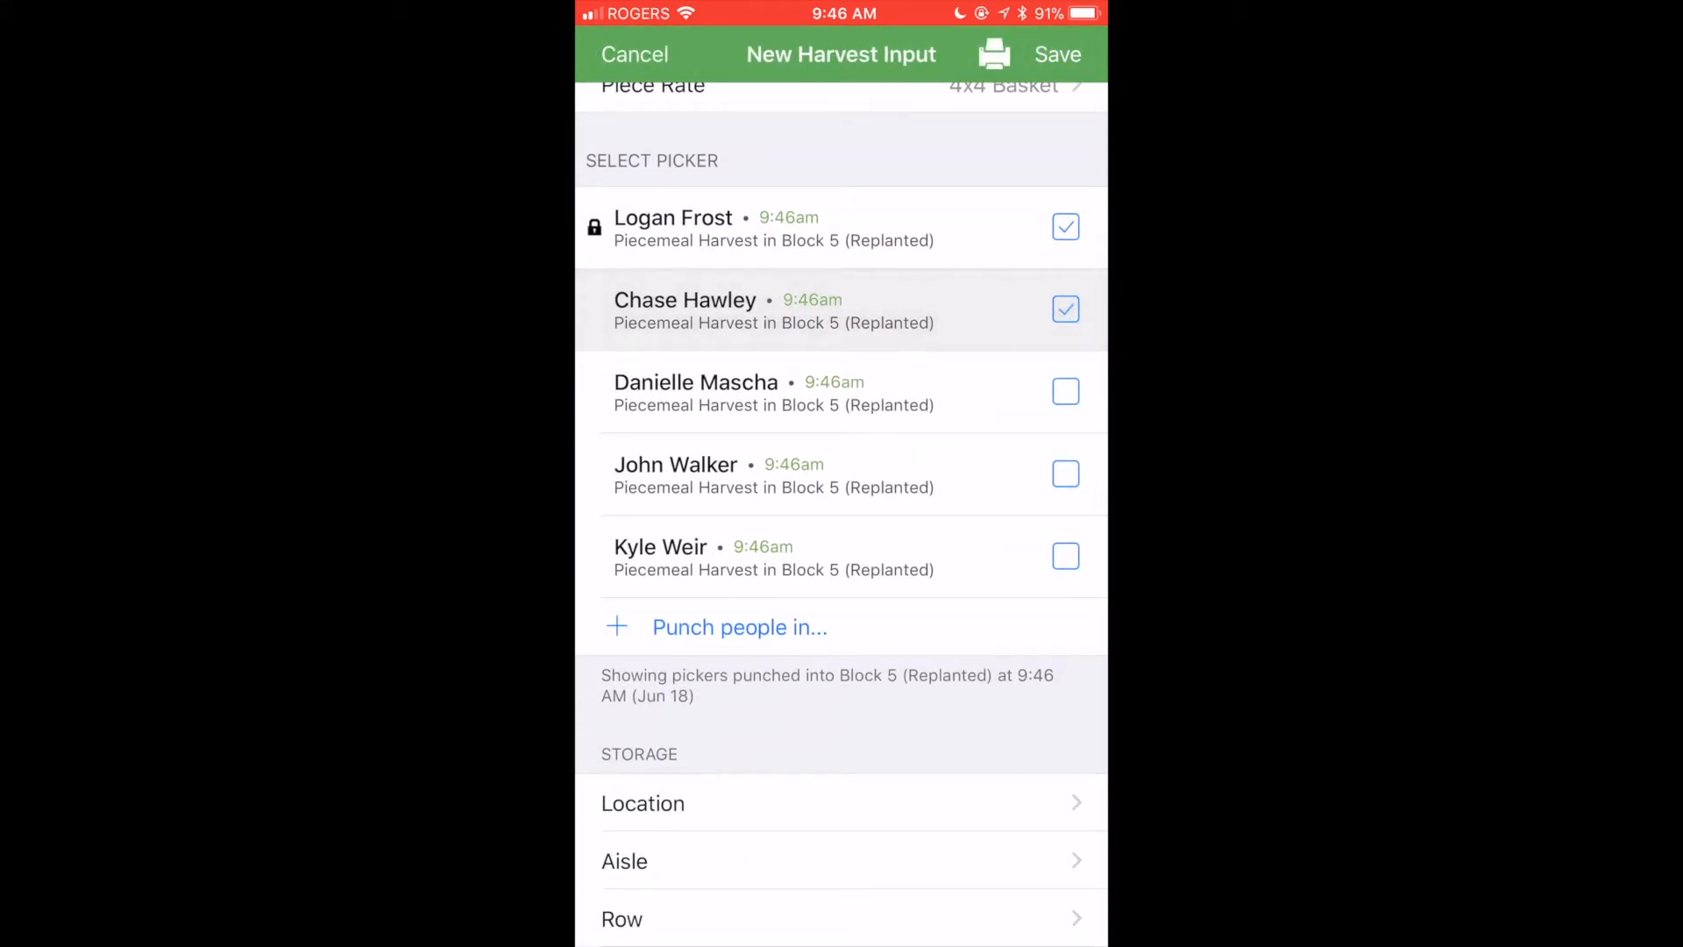
click(1057, 54)
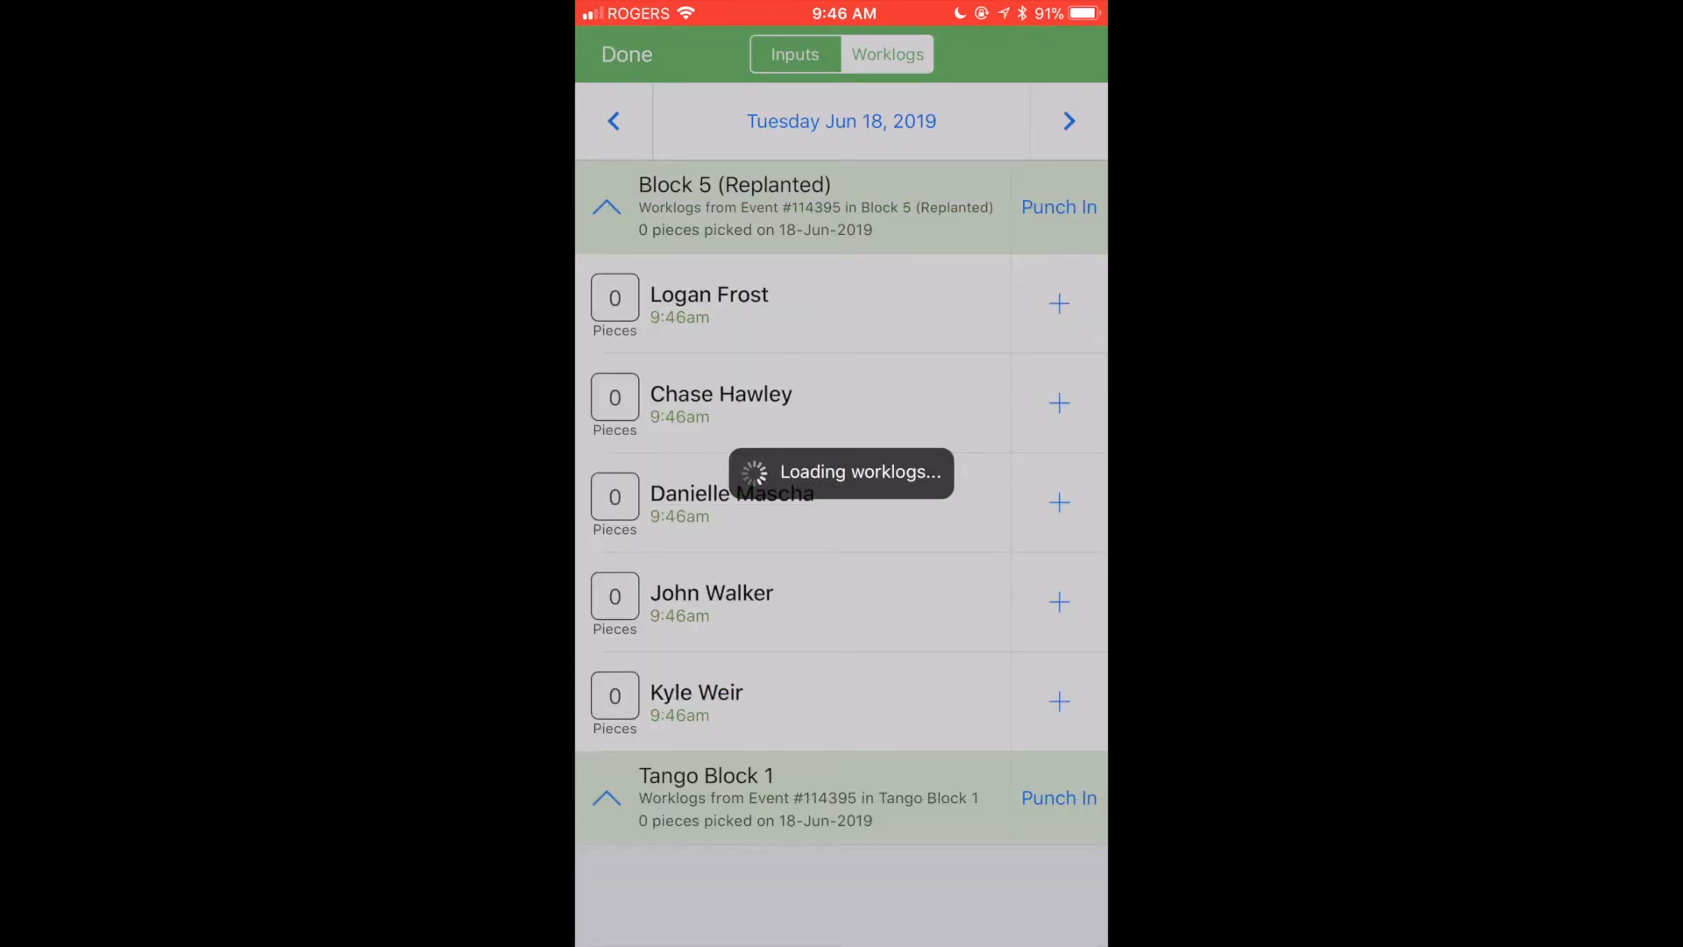